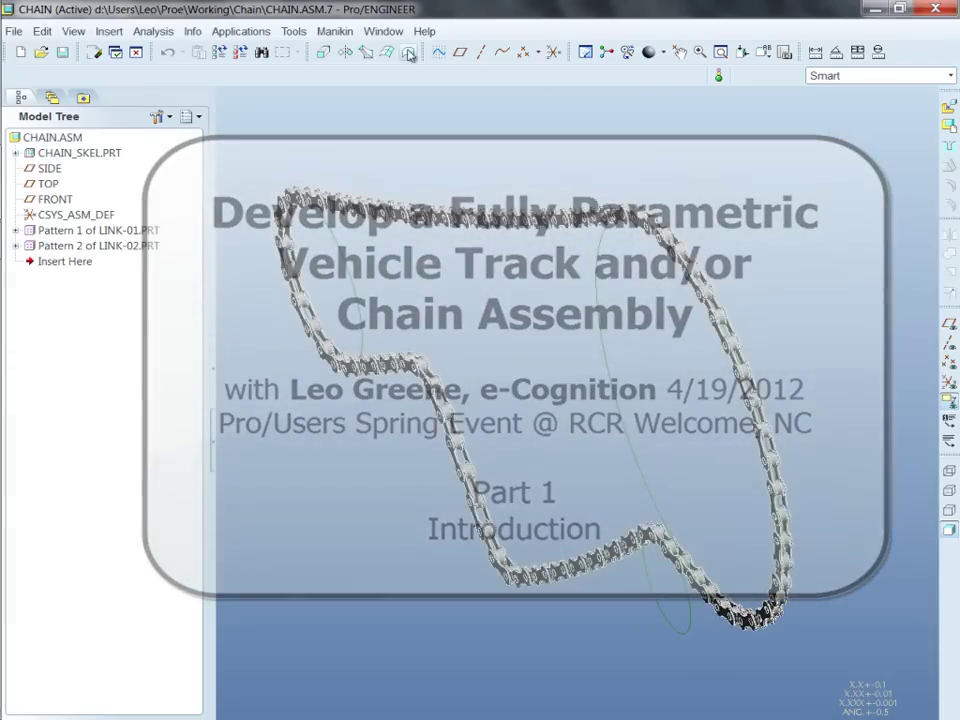
# Switch to the TRACK.ASM window and examine the track assembly and its model tree
pyautogui.click(383, 31)
pyautogui.click(432, 187)
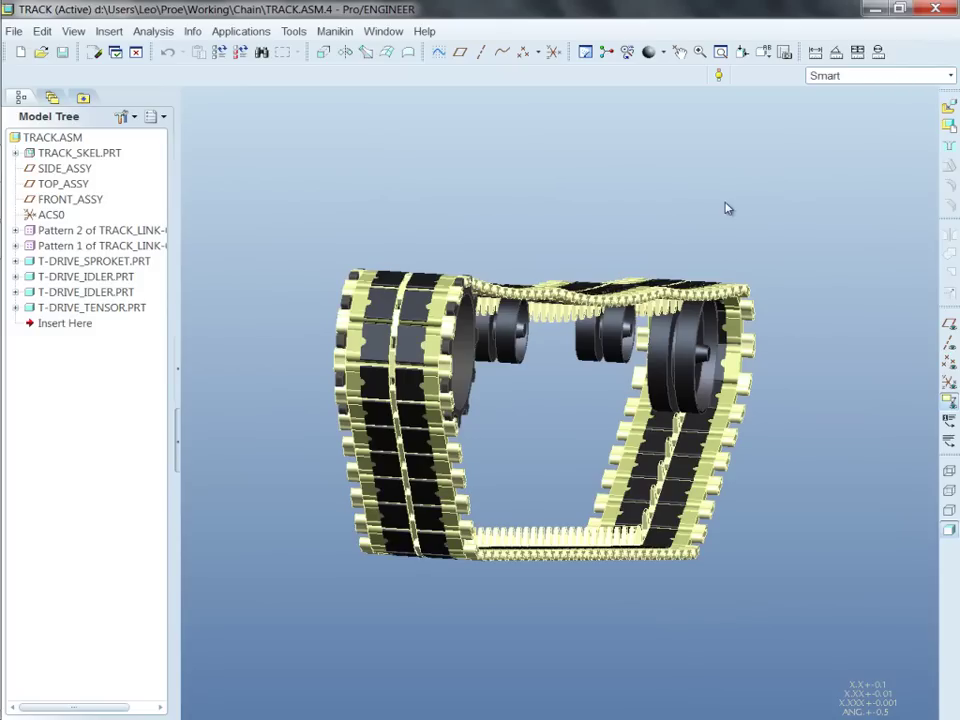
pyautogui.click(53, 138)
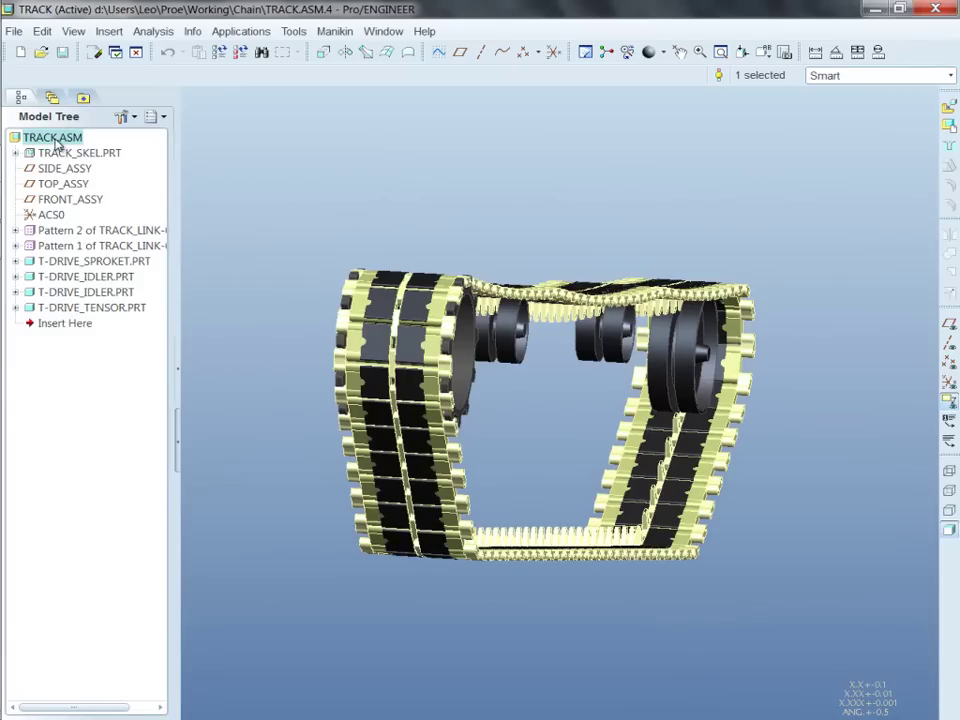
pyautogui.click(242, 148)
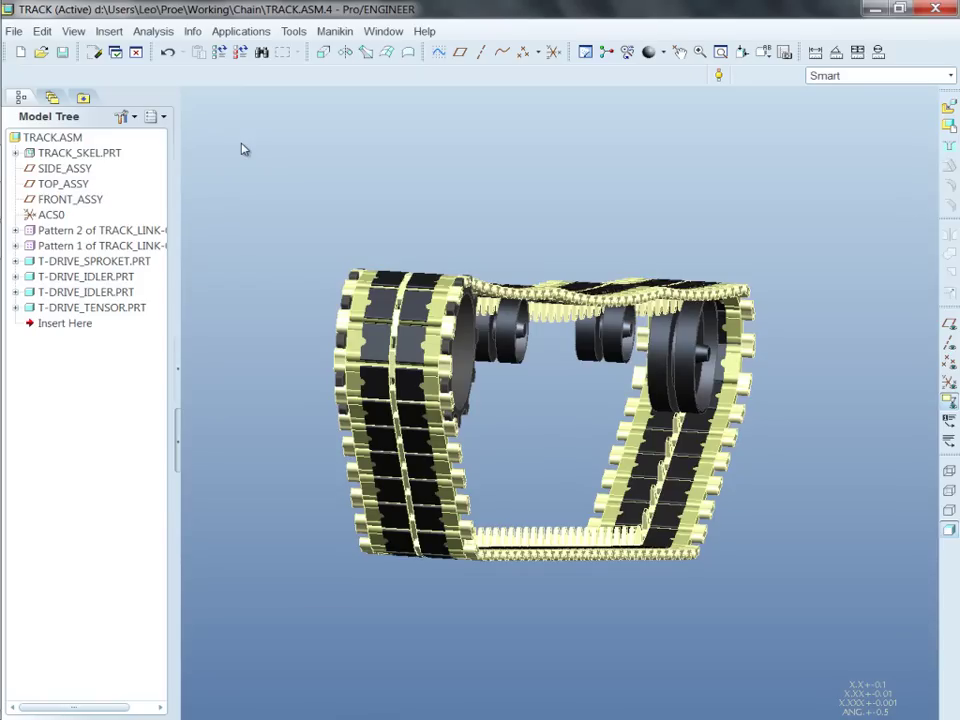
pyautogui.click(117, 160)
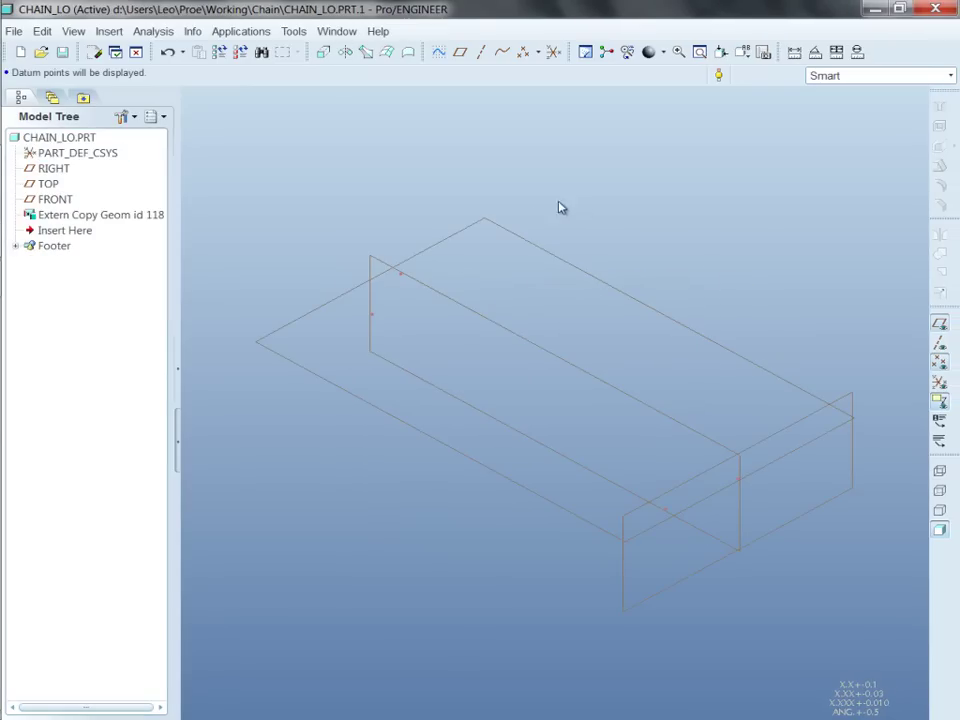
# Highlight the datum points of the external copy geometry feature in the CHAIN_LO part
pyautogui.moveTo(561, 207); pyautogui.dragTo(347, 225, button='middle')
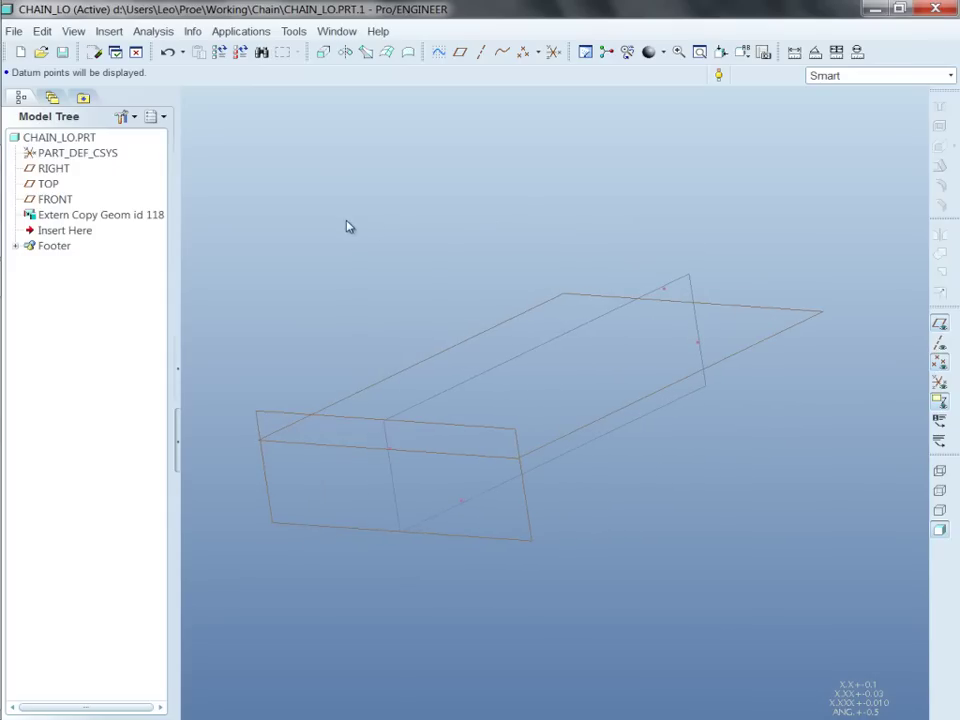
pyautogui.moveTo(296, 276); pyautogui.dragTo(390, 233, button='middle')
pyautogui.click(105, 217)
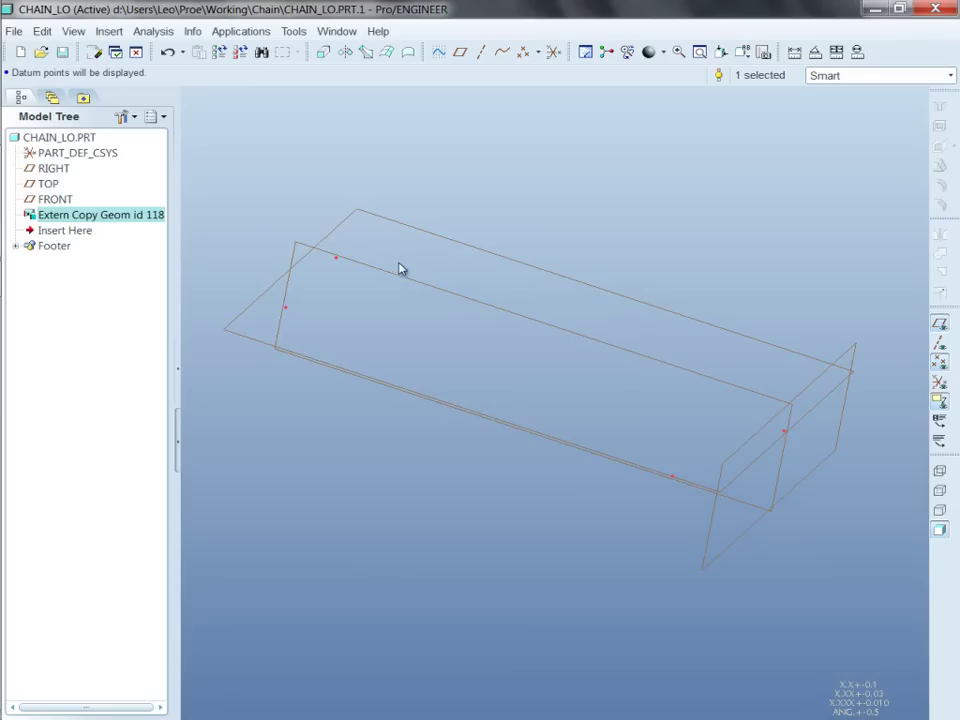
# Start a sketch on the FRONT plane with RIGHT as the right-facing reference, oriented flat with datum planes hidden
pyautogui.click(400, 277)
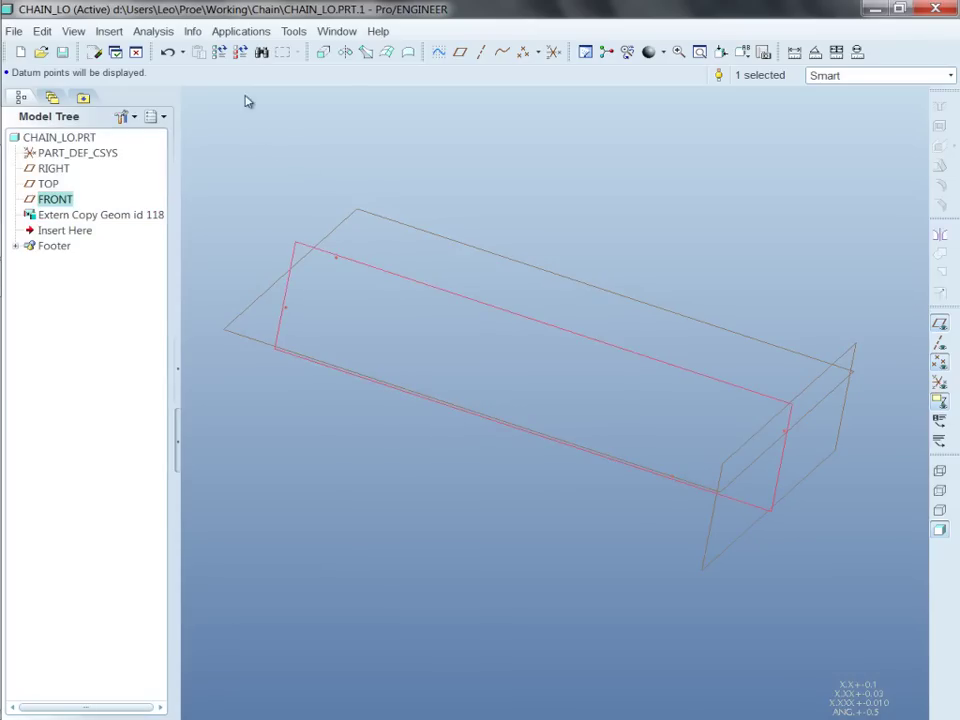
pyautogui.click(439, 52)
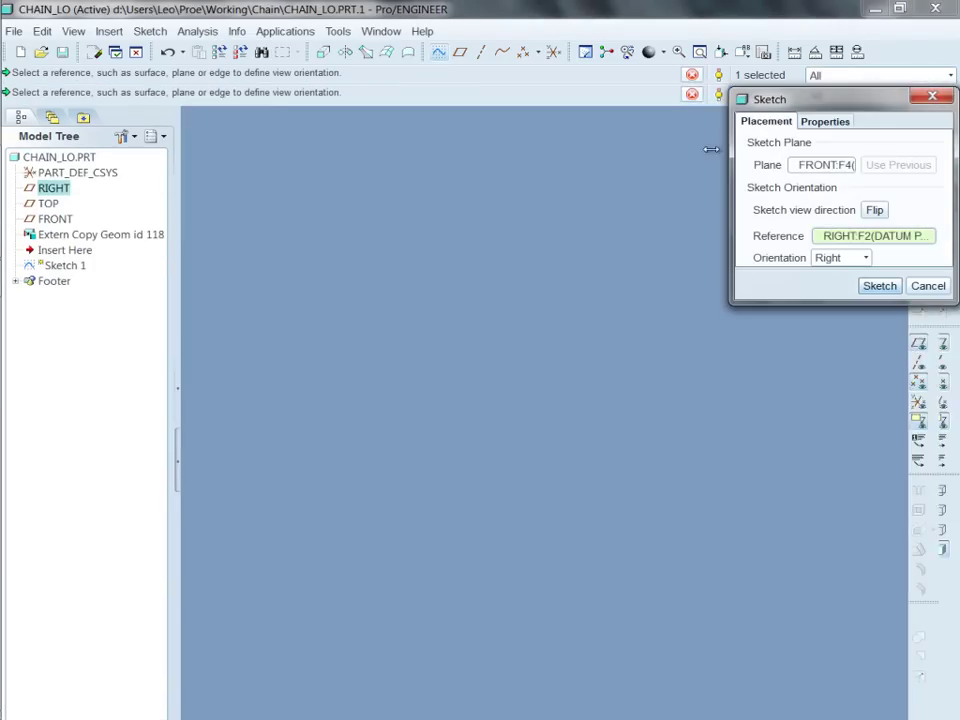
pyautogui.click(879, 284)
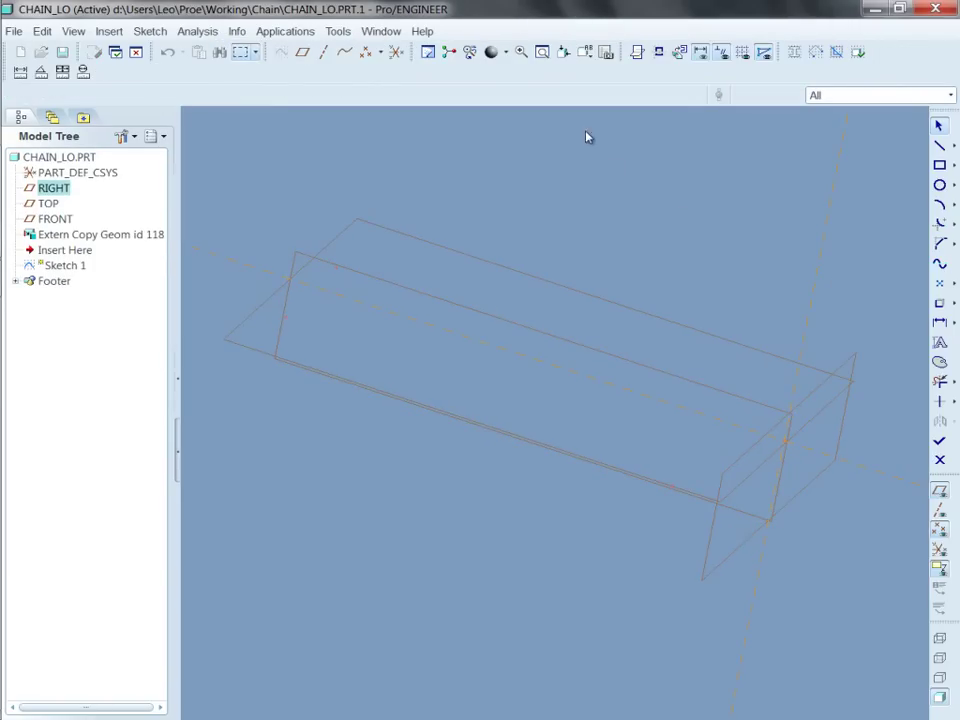
pyautogui.click(679, 55)
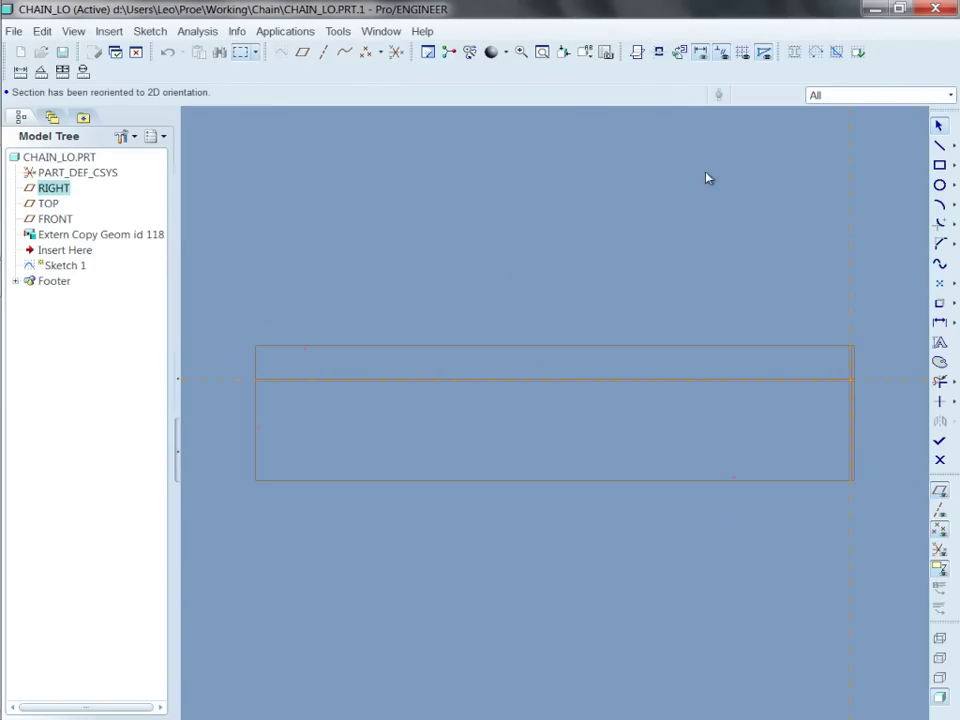
pyautogui.click(940, 492)
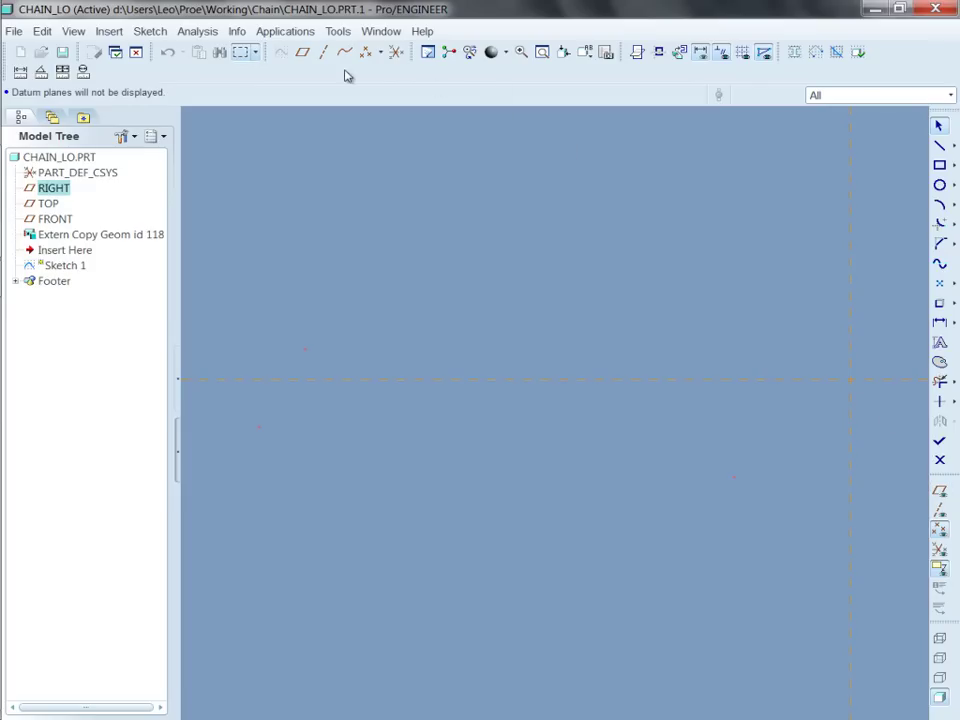
# Add the copied datum points, including PNT221, PNT223 and PNT220, as sketch references
pyautogui.click(658, 52)
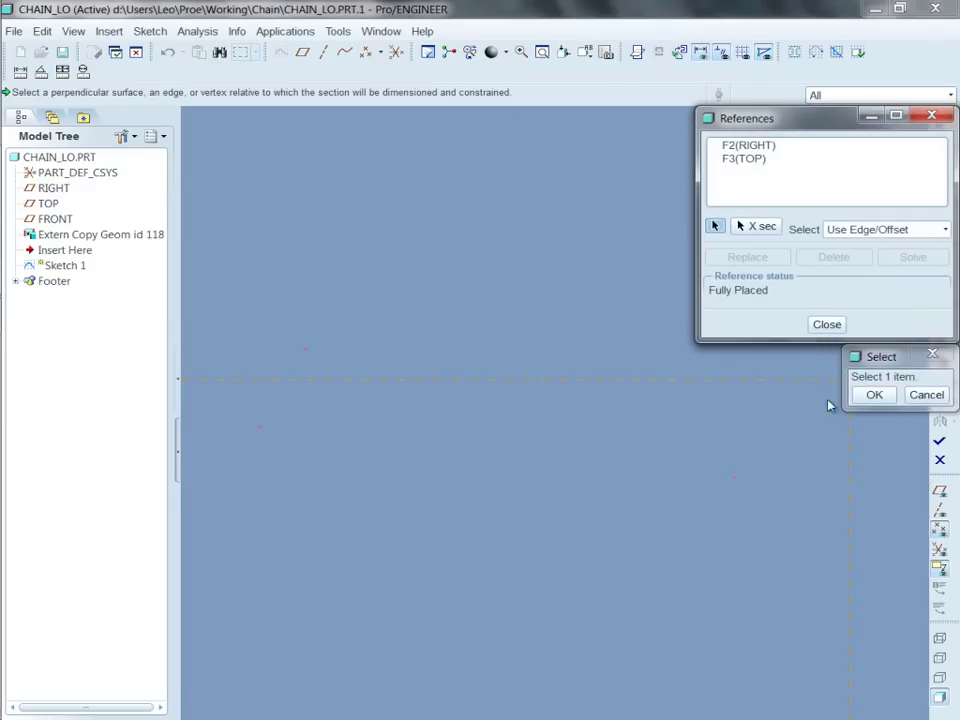
pyautogui.click(306, 349)
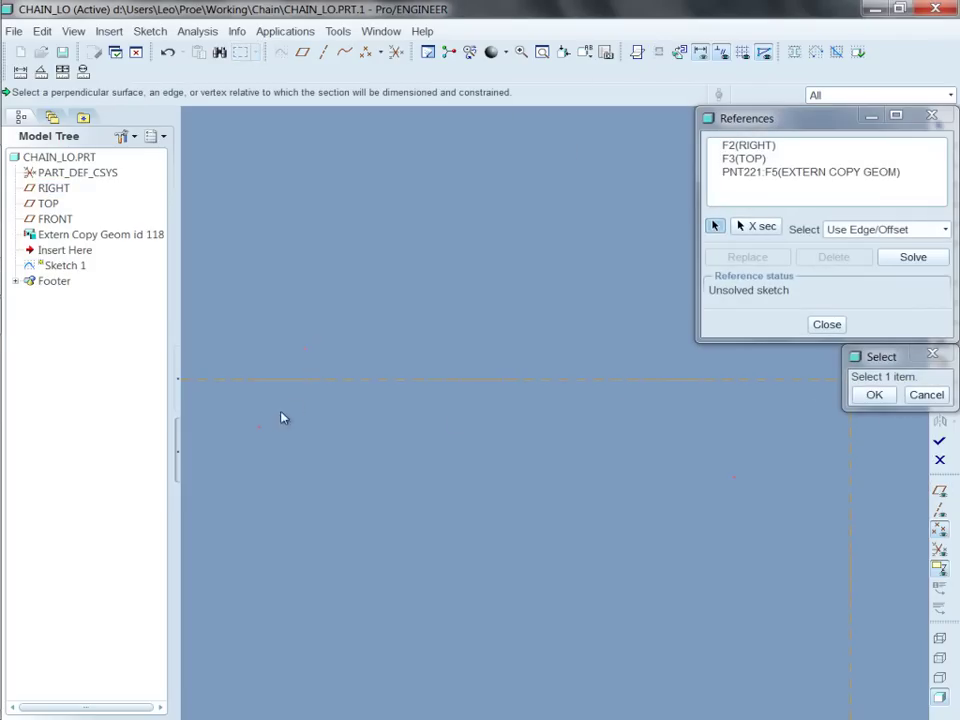
pyautogui.click(261, 434)
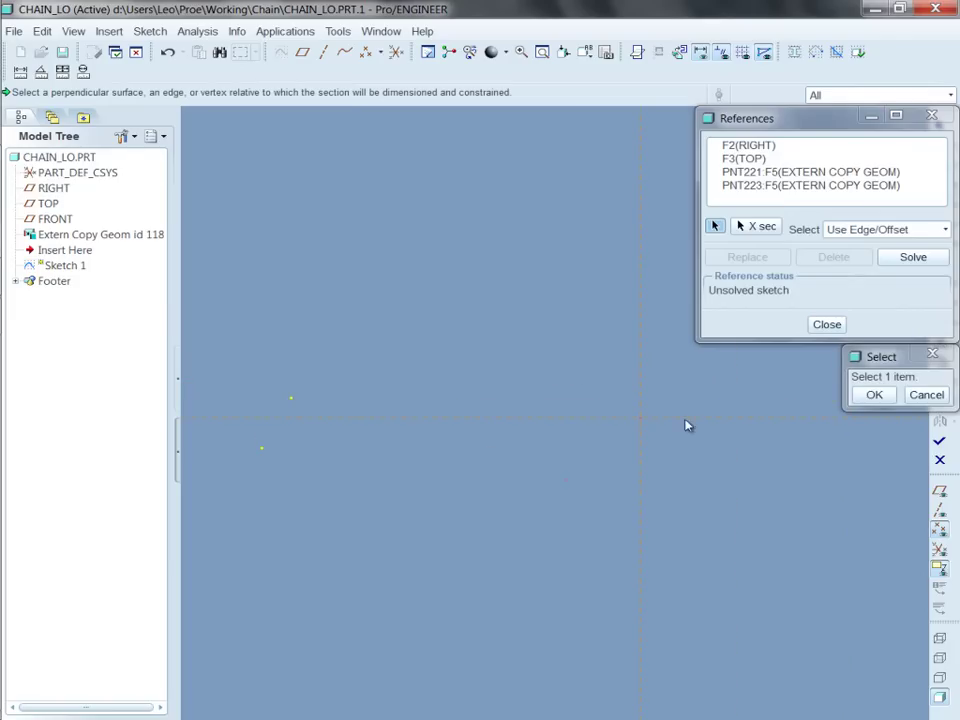
pyautogui.click(567, 482)
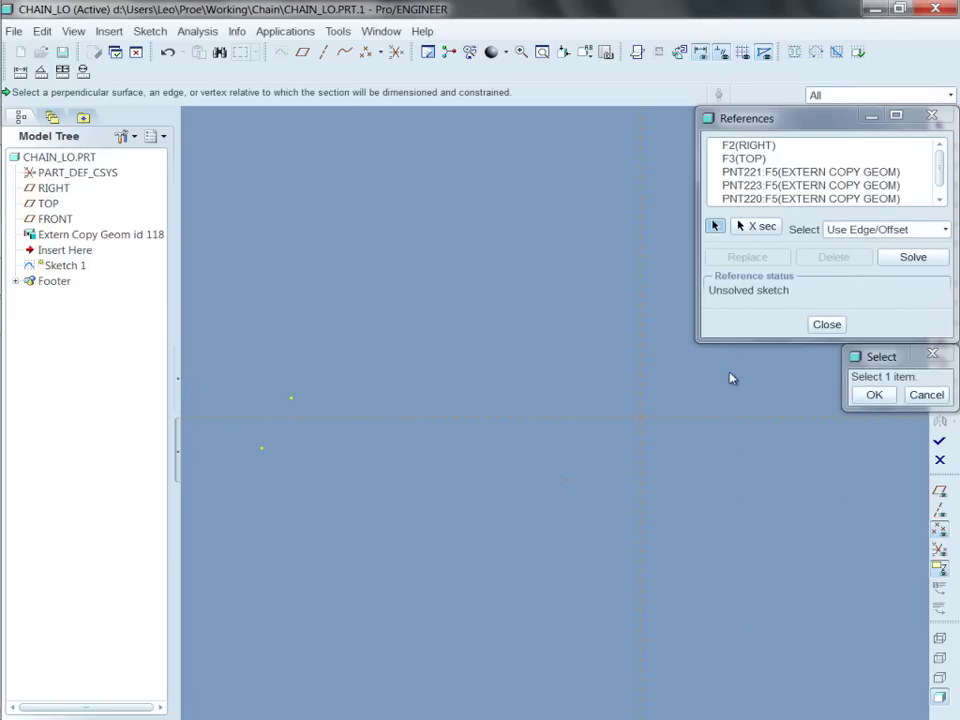
pyautogui.click(826, 324)
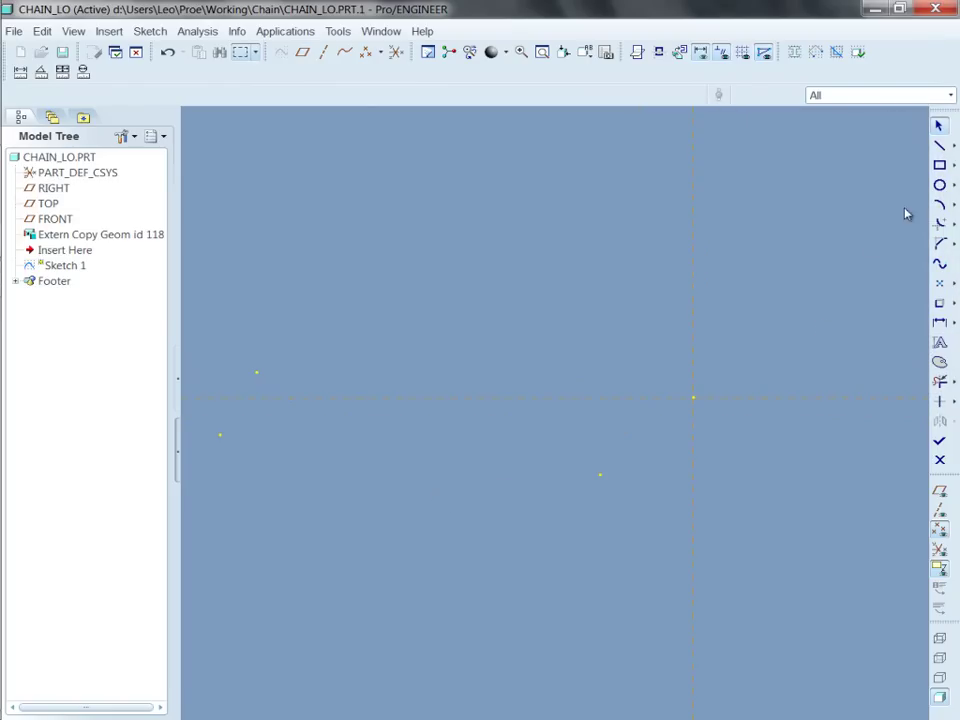
# Sketch three circles centred on the RIGHT/TOP intersection, PNT221 and PNT220, about 5.6, about 3.4 and 2.000 in diameter respectively
pyautogui.click(939, 185)
pyautogui.click(693, 398)
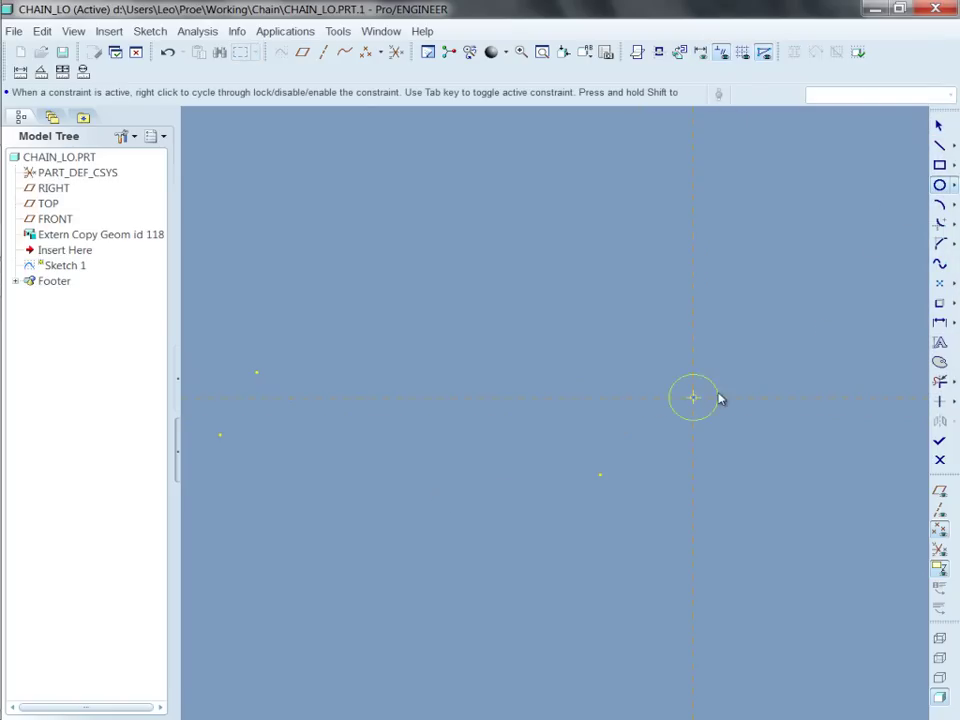
pyautogui.click(751, 375)
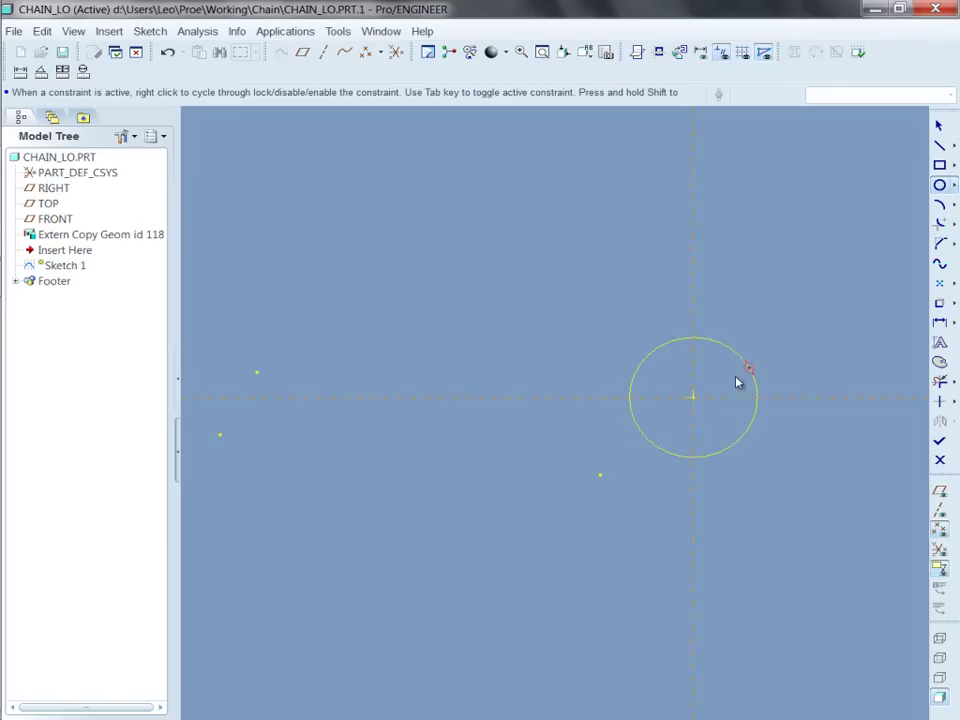
pyautogui.click(257, 372)
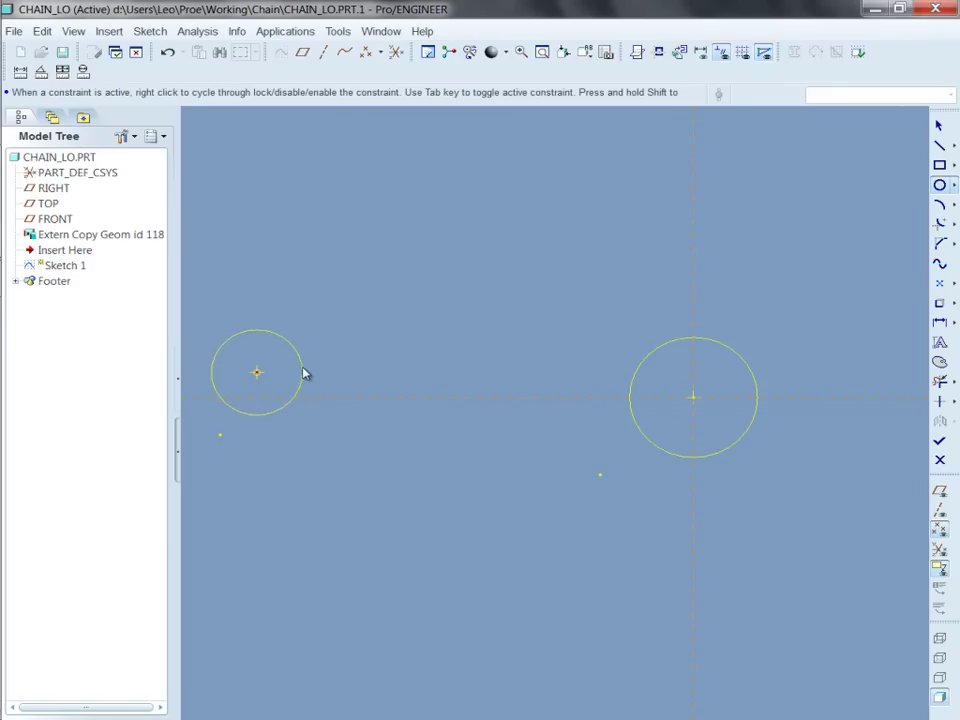
pyautogui.click(304, 373)
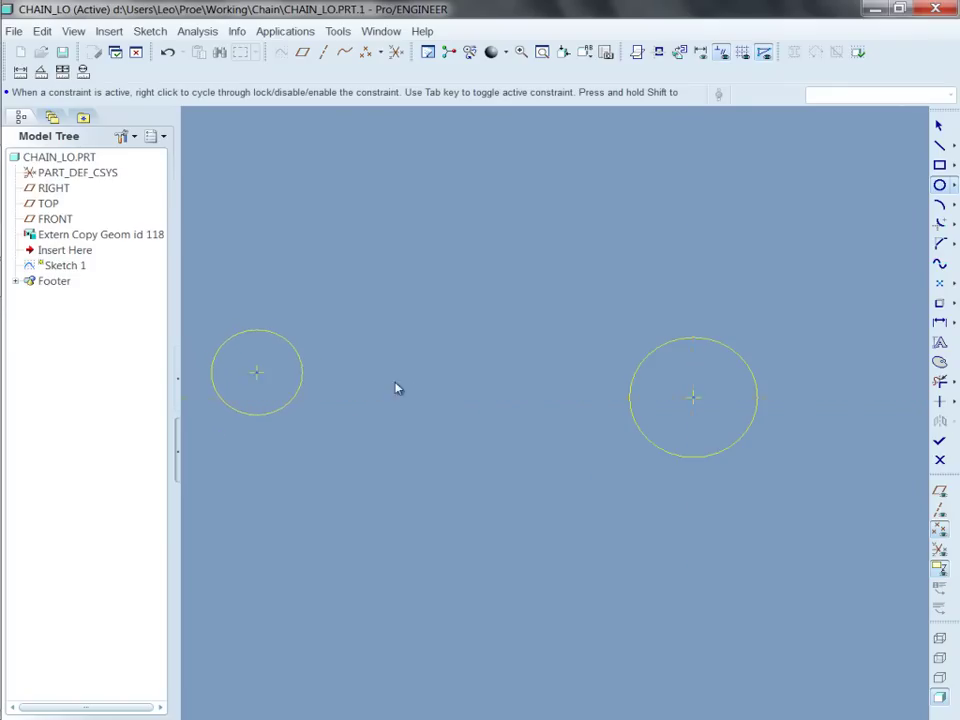
pyautogui.click(600, 475)
pyautogui.click(621, 469)
pyautogui.middleClick(511, 292)
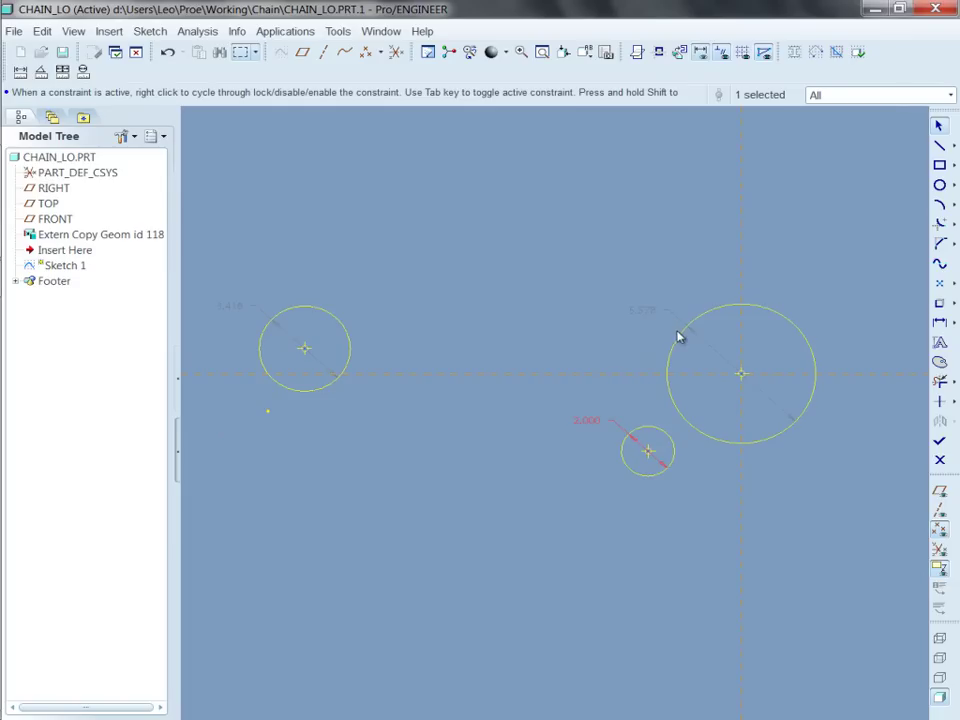
# Reduce the largest circle to about 5.1 and the medium circle to about 3.1 in diameter, and finish the sketch
pyautogui.moveTo(681, 341); pyautogui.dragTo(690, 339)
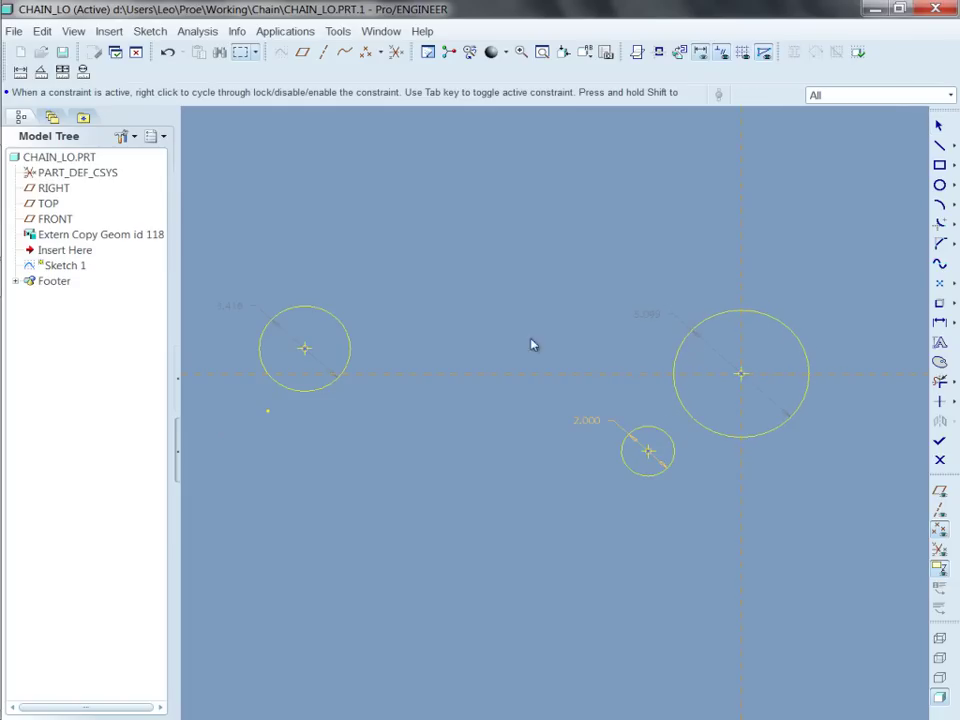
pyautogui.moveTo(334, 317); pyautogui.dragTo(328, 319)
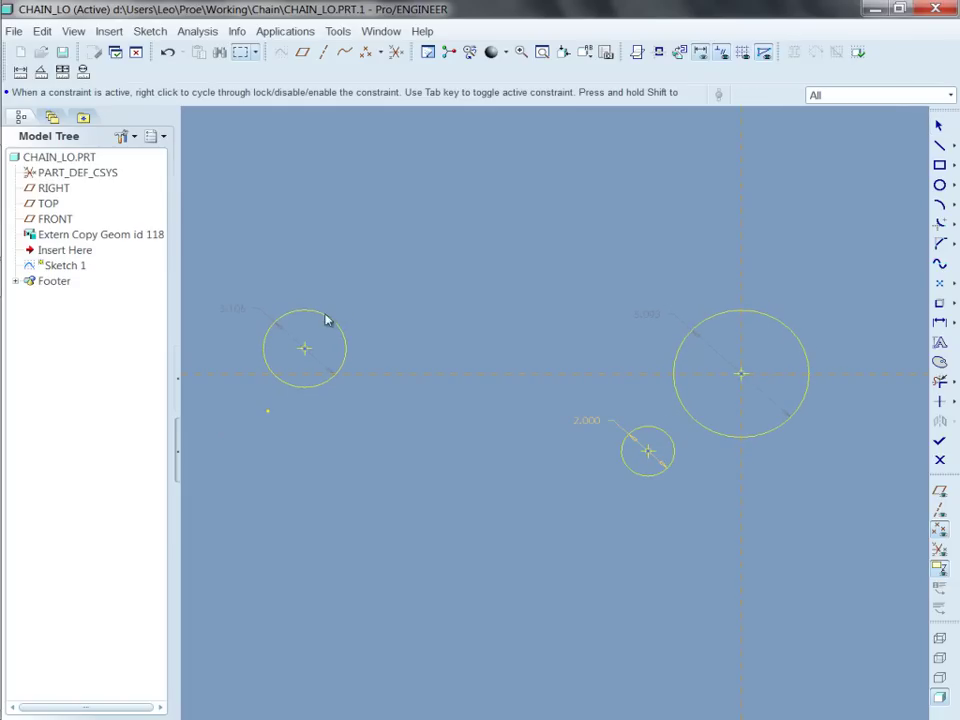
pyautogui.middleClick(705, 290)
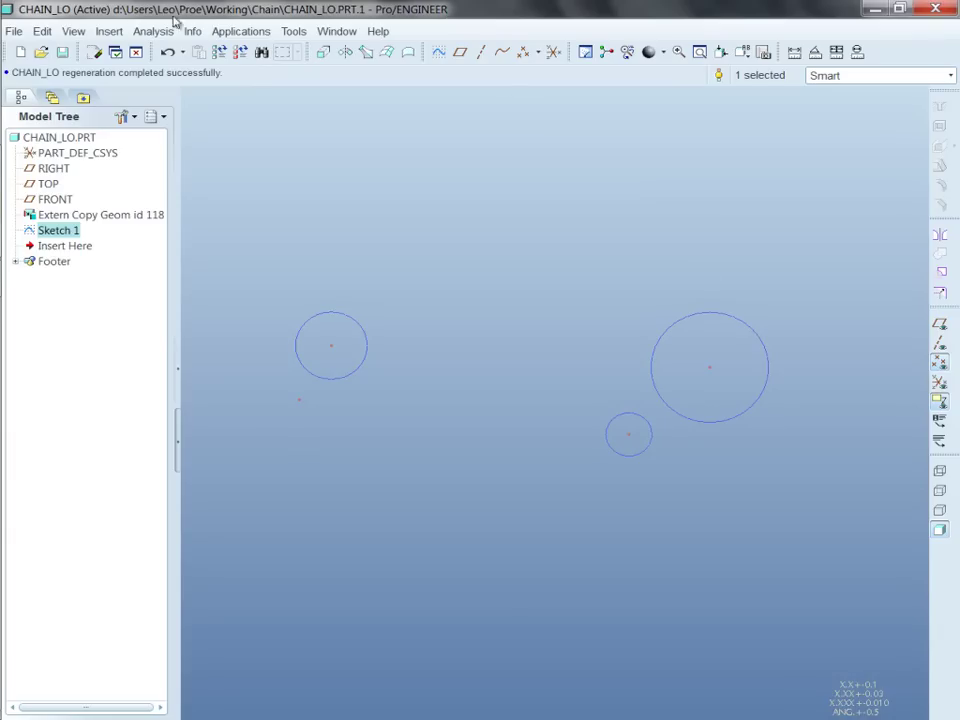
# Start a second sketch on the previous sketch plane, referencing PNT223 and the lower arcs of the three circles
pyautogui.click(430, 52)
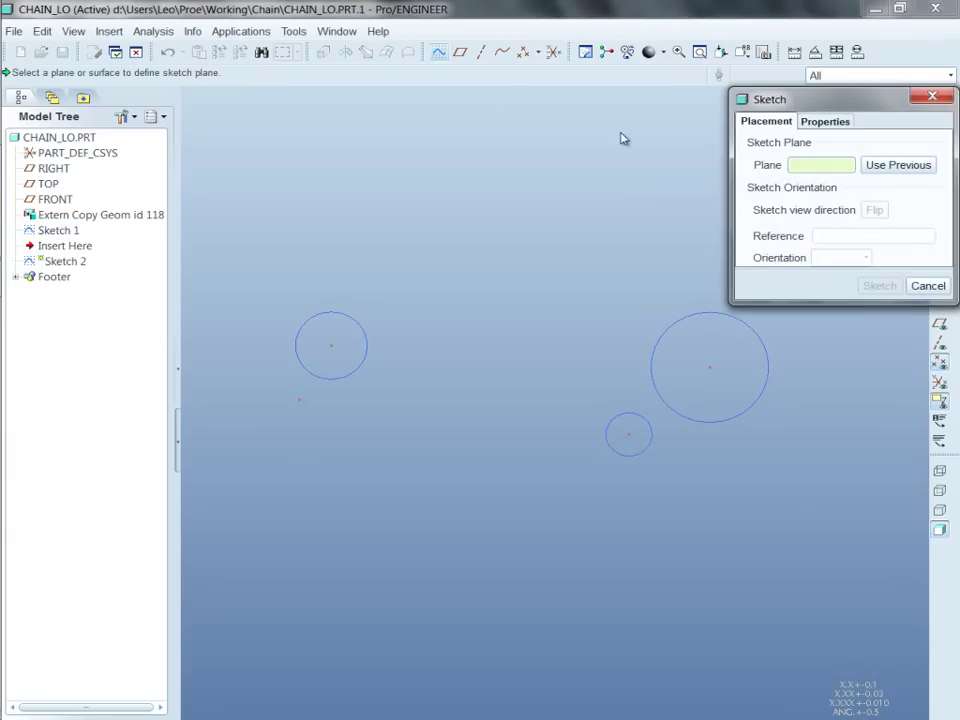
pyautogui.click(898, 164)
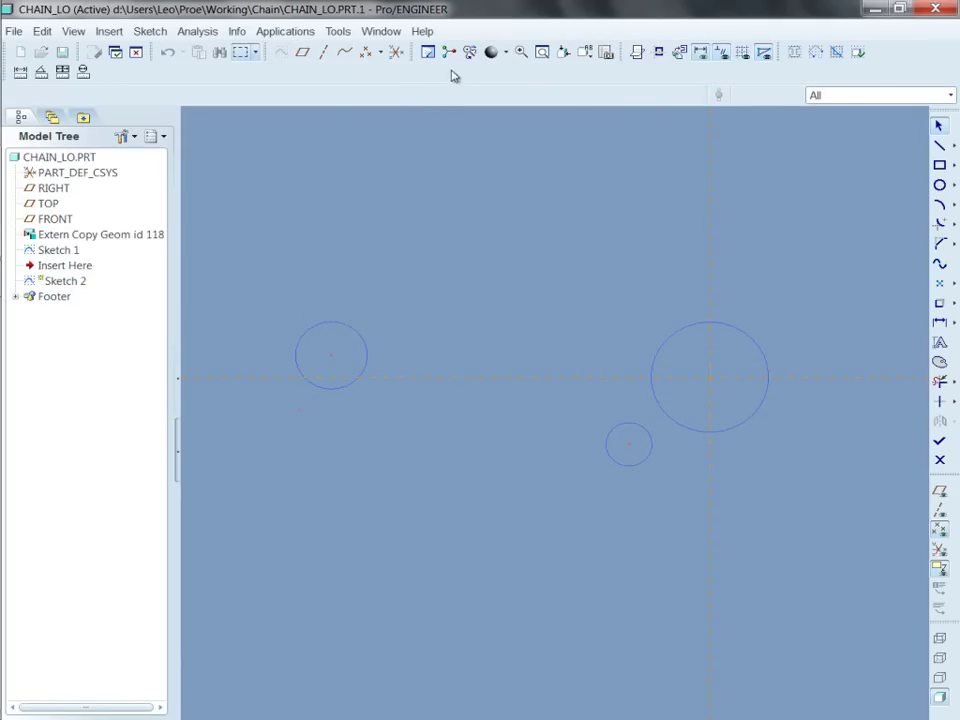
pyautogui.click(606, 54)
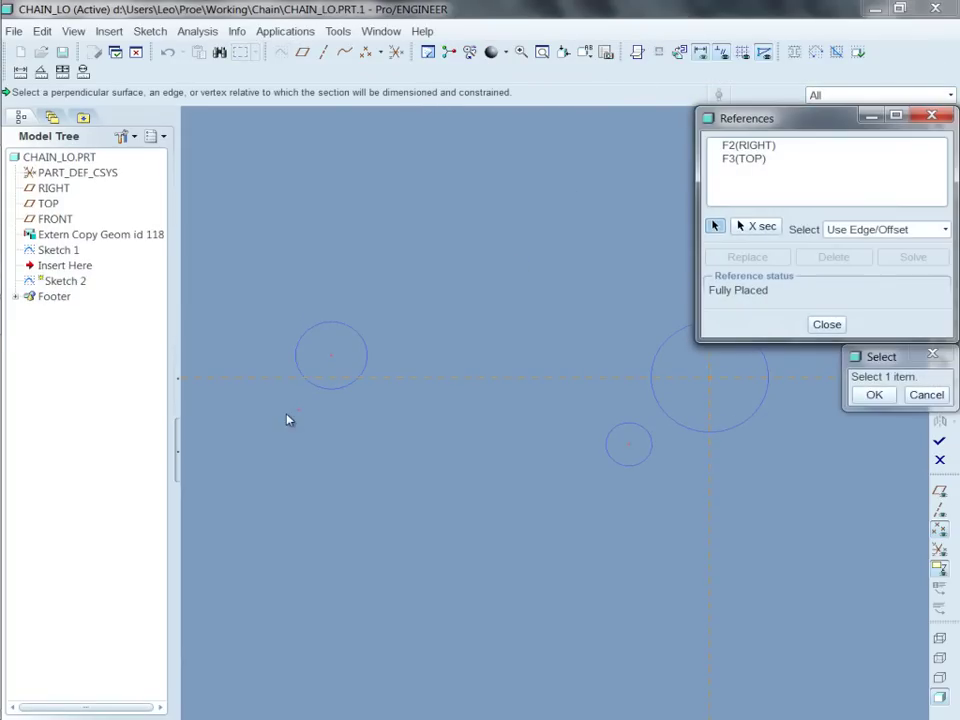
pyautogui.click(300, 411)
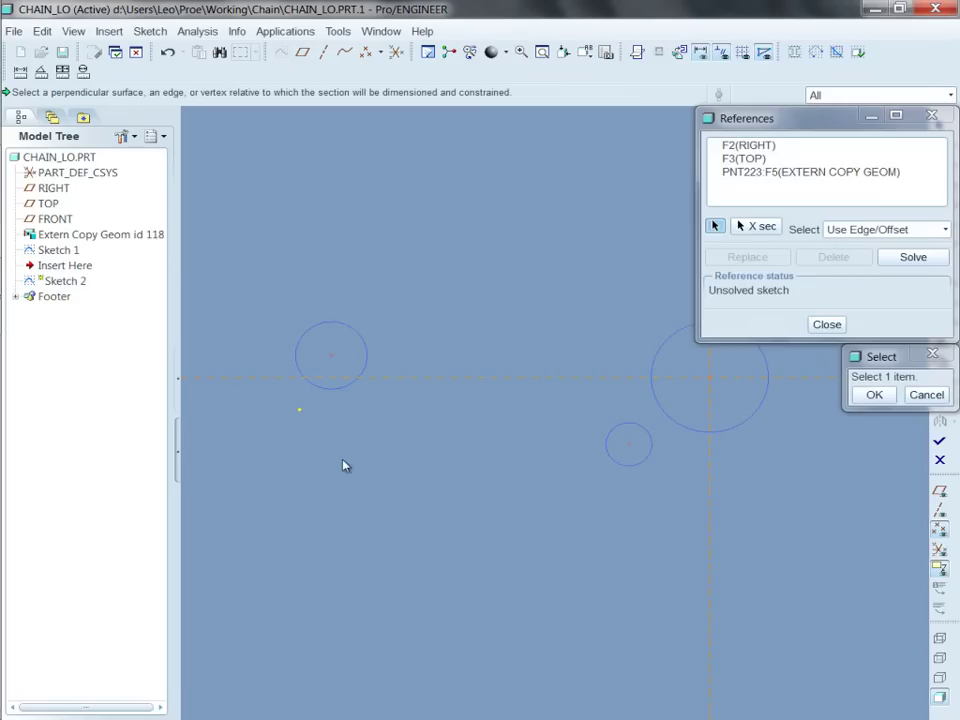
pyautogui.click(336, 392)
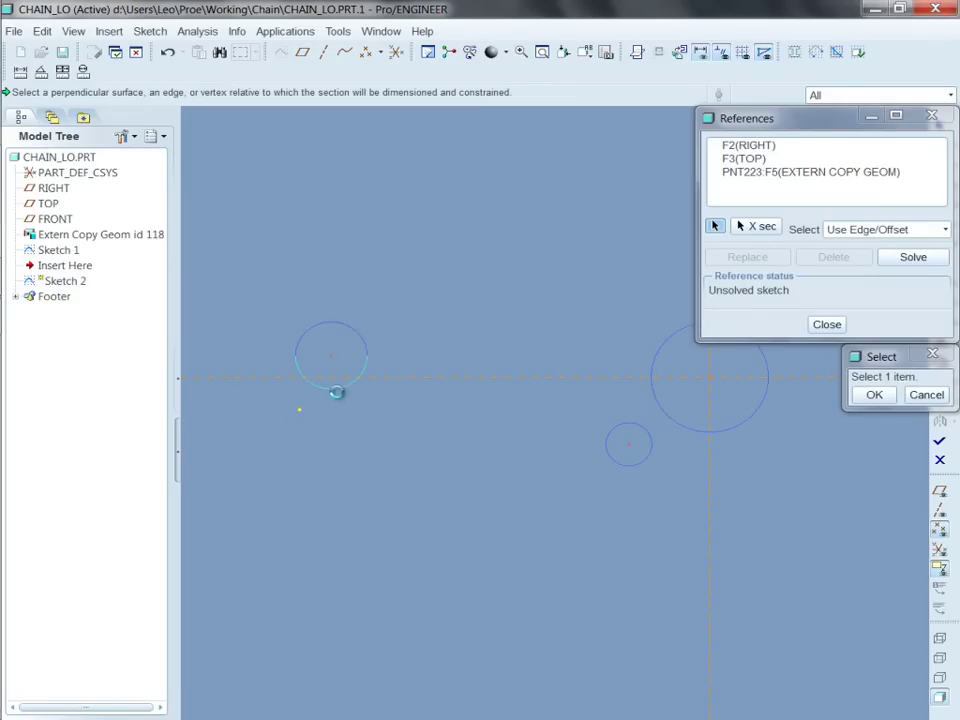
pyautogui.click(612, 461)
pyautogui.click(712, 436)
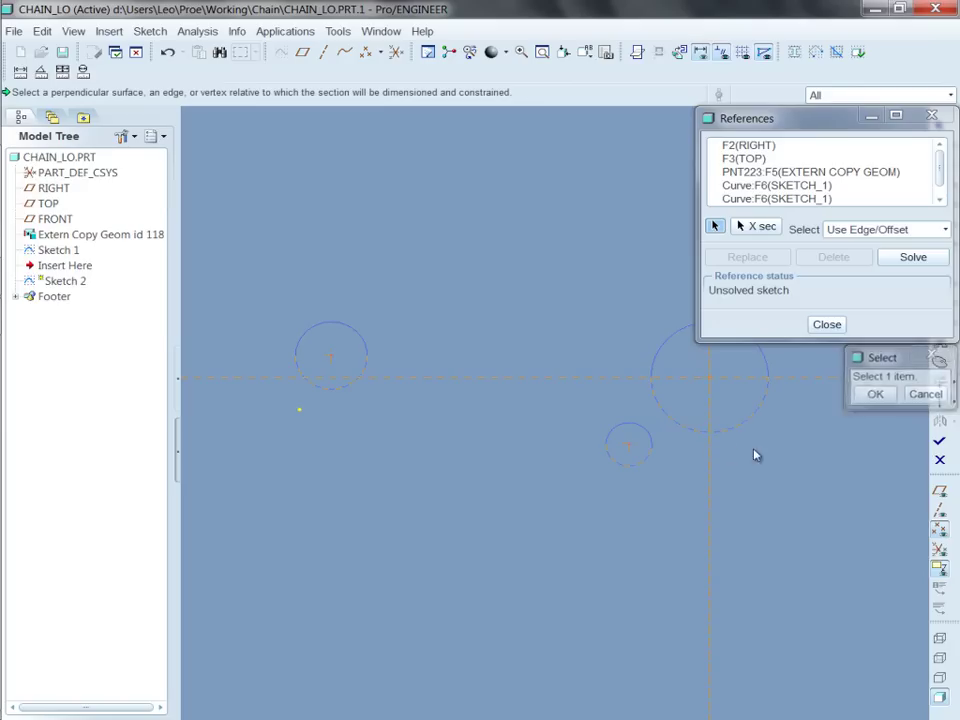
pyautogui.click(826, 324)
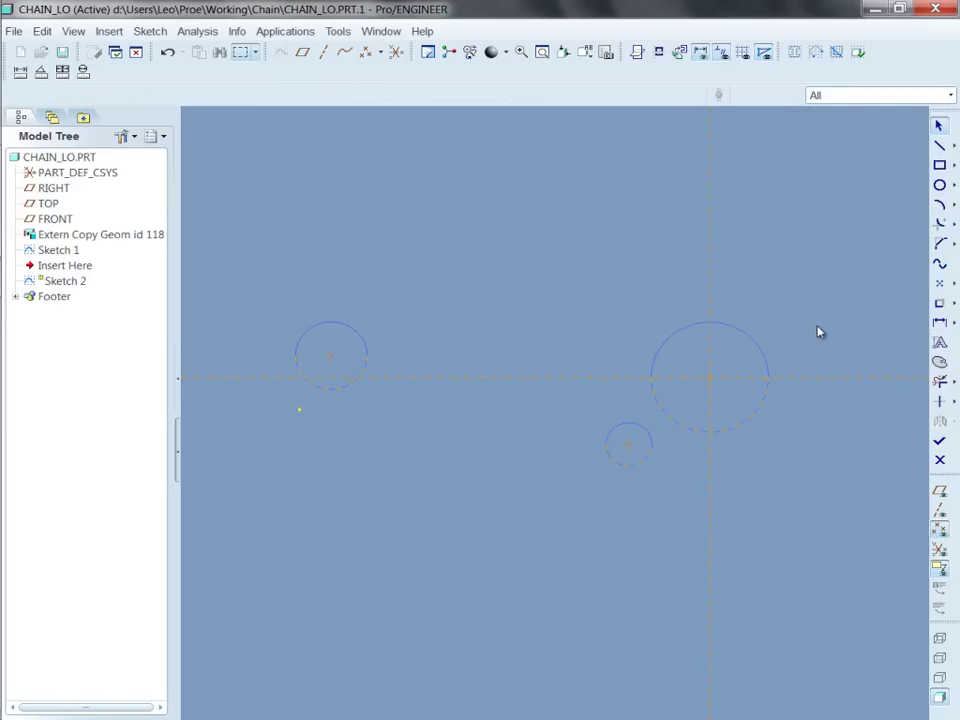
# Sketch a two-segment line chain from PNT223: a horizontal line about 5.2 long and a downward slanted line about 2.2 high
pyautogui.click(939, 146)
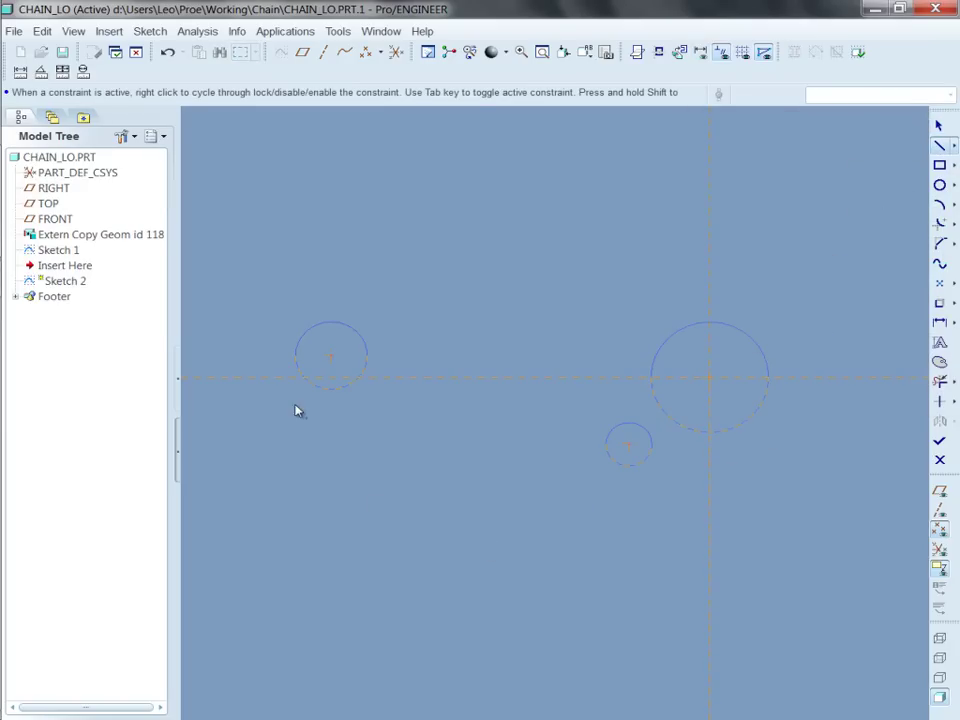
pyautogui.click(298, 410)
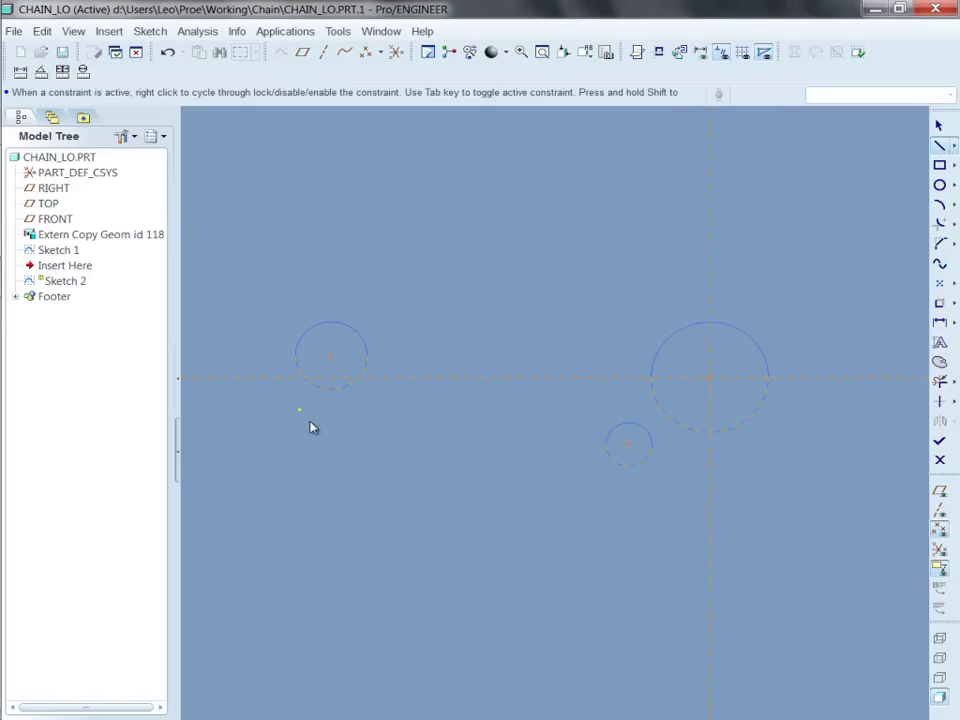
pyautogui.click(420, 423)
pyautogui.click(453, 456)
pyautogui.middleClick(467, 398)
pyautogui.scroll(-2, 373, 461)
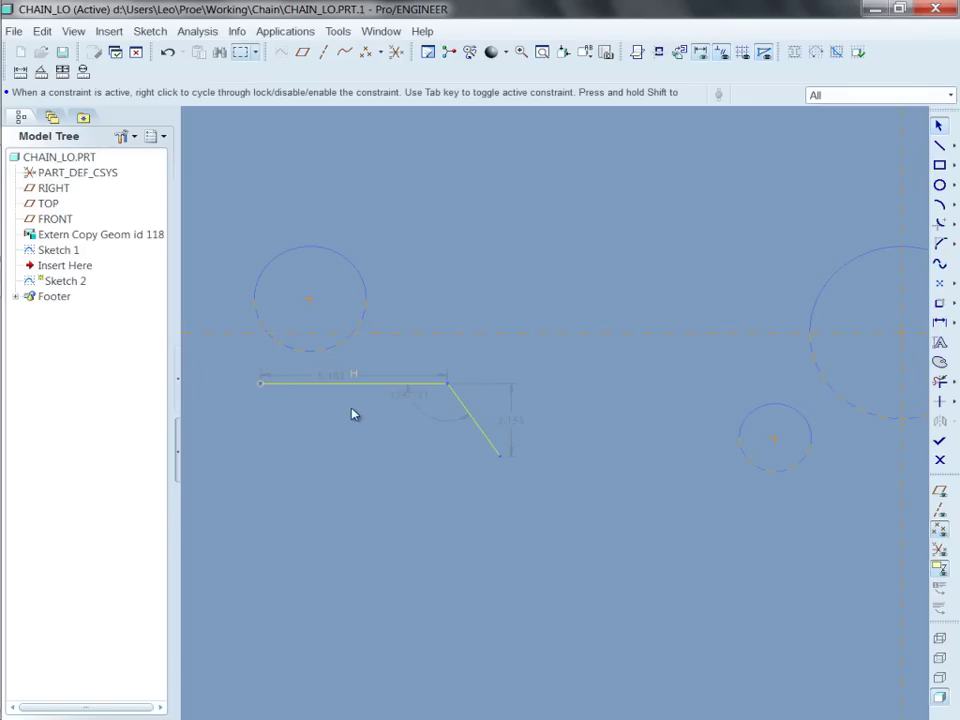
# Remove the horizontal constraint from the line starting at PNT223 and dimension that line's length as 4.5
pyautogui.click(354, 377)
pyautogui.press('Delete')
pyautogui.click(940, 324)
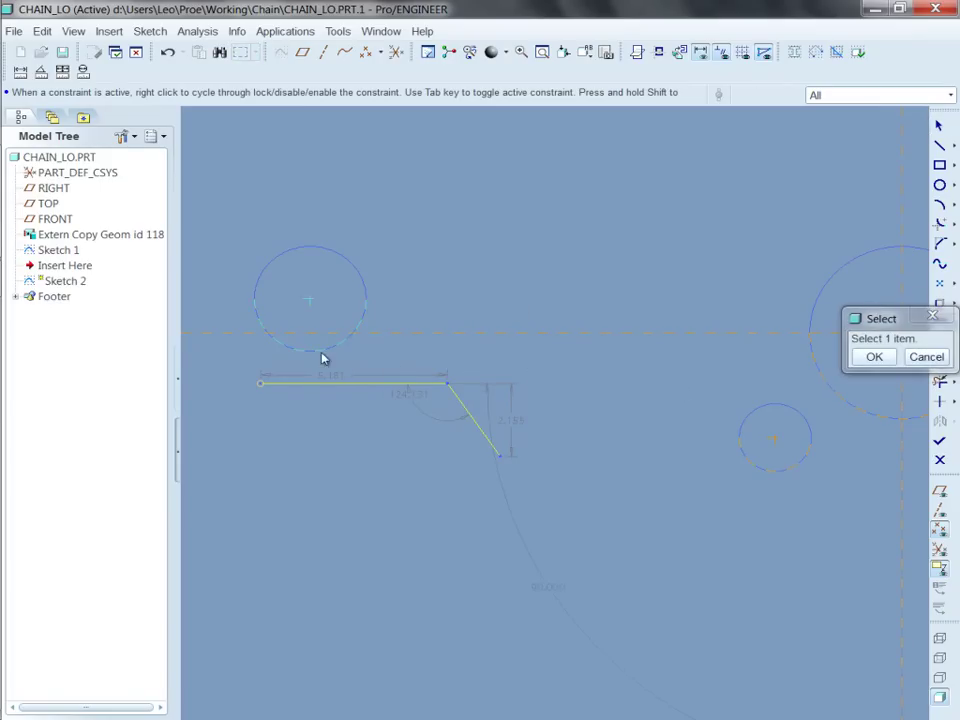
pyautogui.click(343, 384)
pyautogui.middleClick(358, 420)
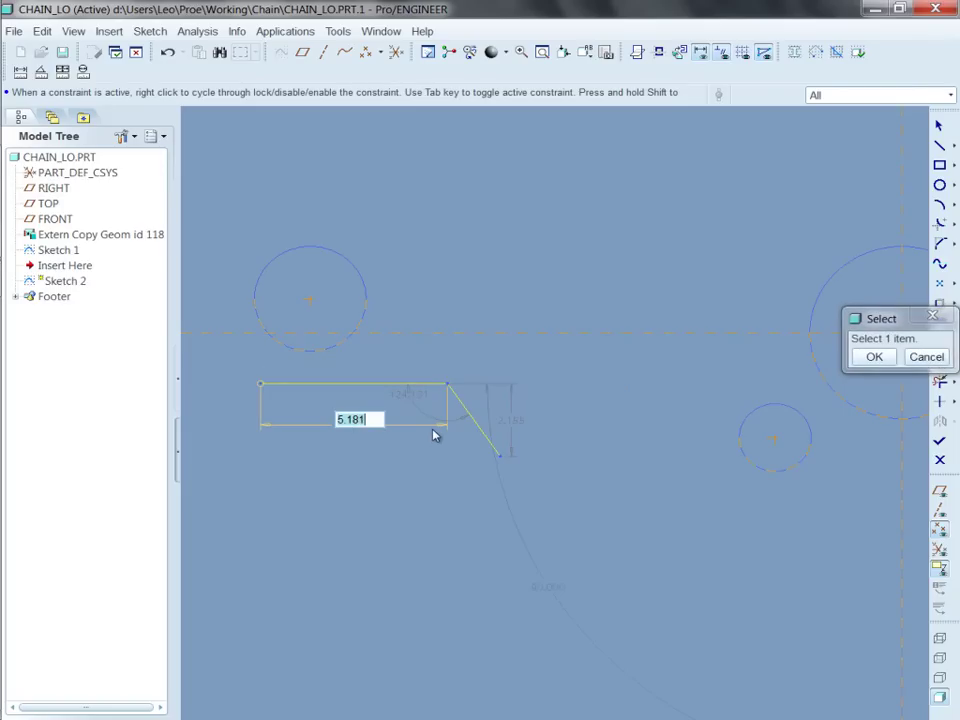
pyautogui.write('4.5')
pyautogui.press('Return')
# Dimension the slanted line along its own length and set it to 3
pyautogui.click(455, 428)
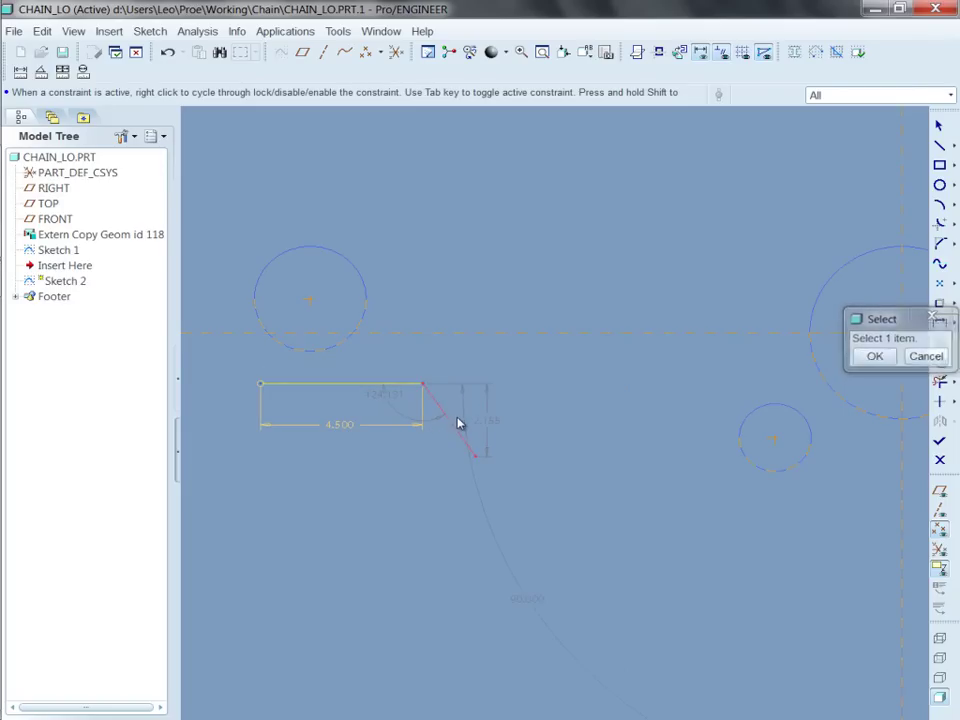
pyautogui.middleClick(460, 418)
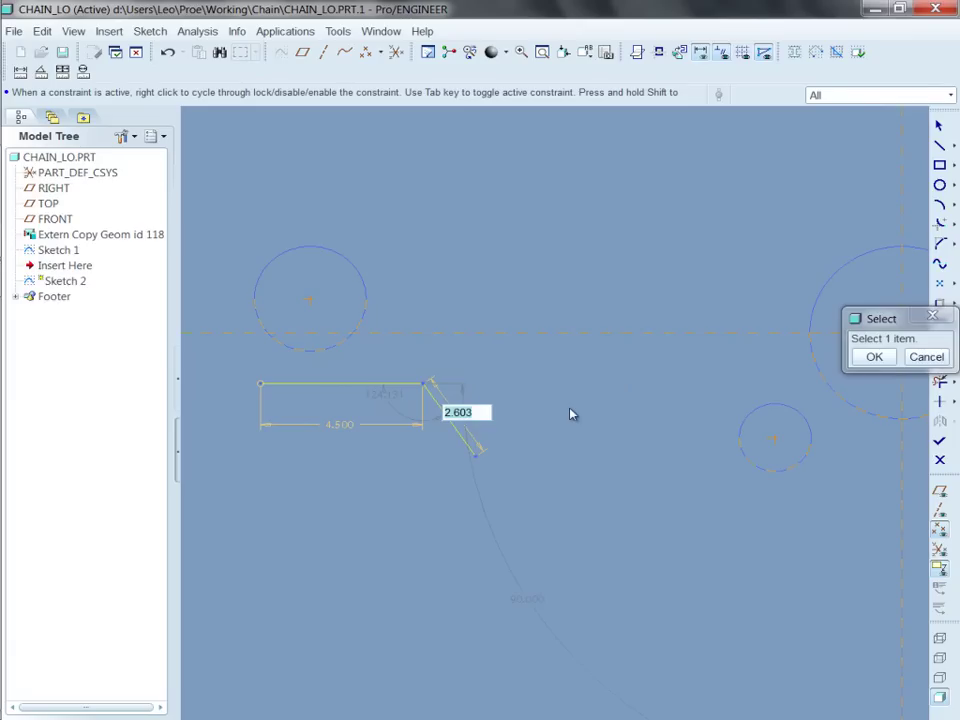
pyautogui.write('3')
pyautogui.press('Return')
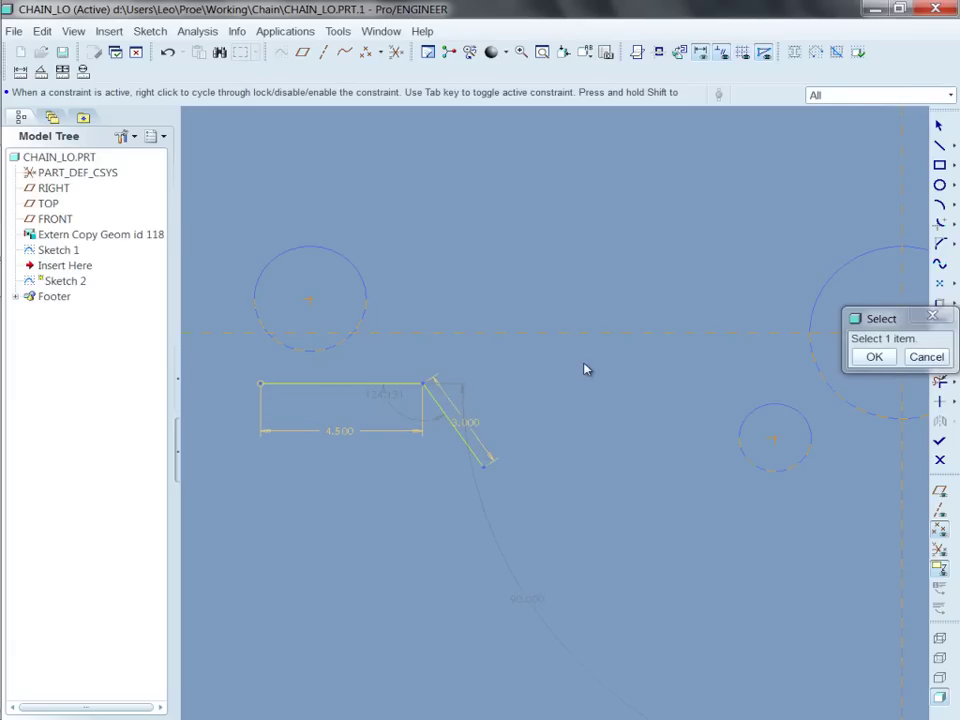
# Sketch two equal-radius circles about 1.46 in diameter, centred on the joint between the lines and on the slanted line's free end
pyautogui.click(939, 185)
pyautogui.click(423, 384)
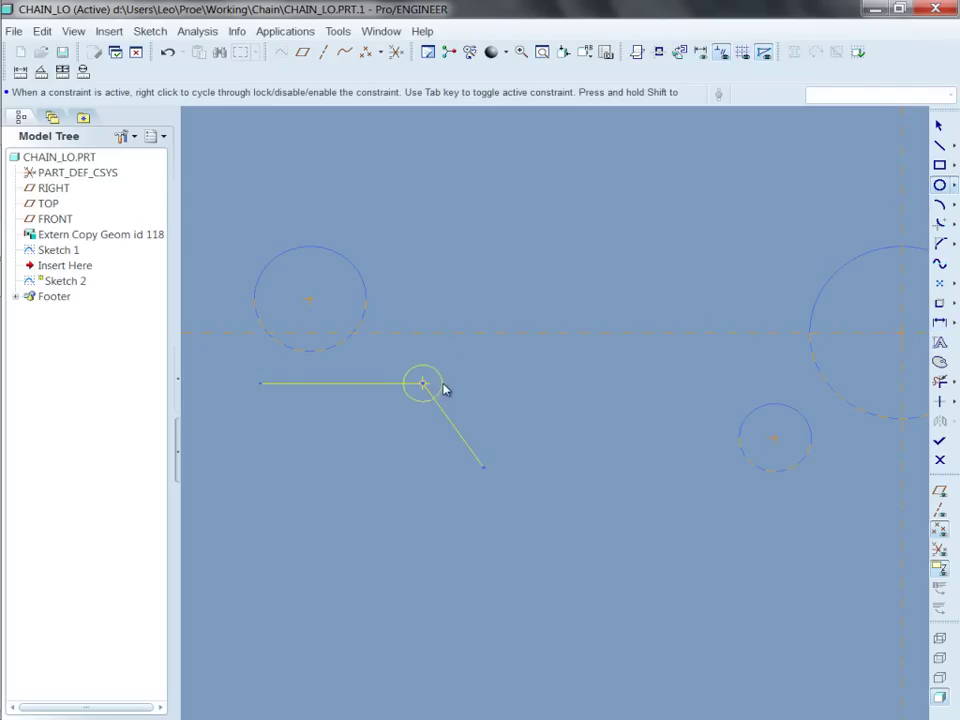
pyautogui.click(449, 386)
pyautogui.click(483, 467)
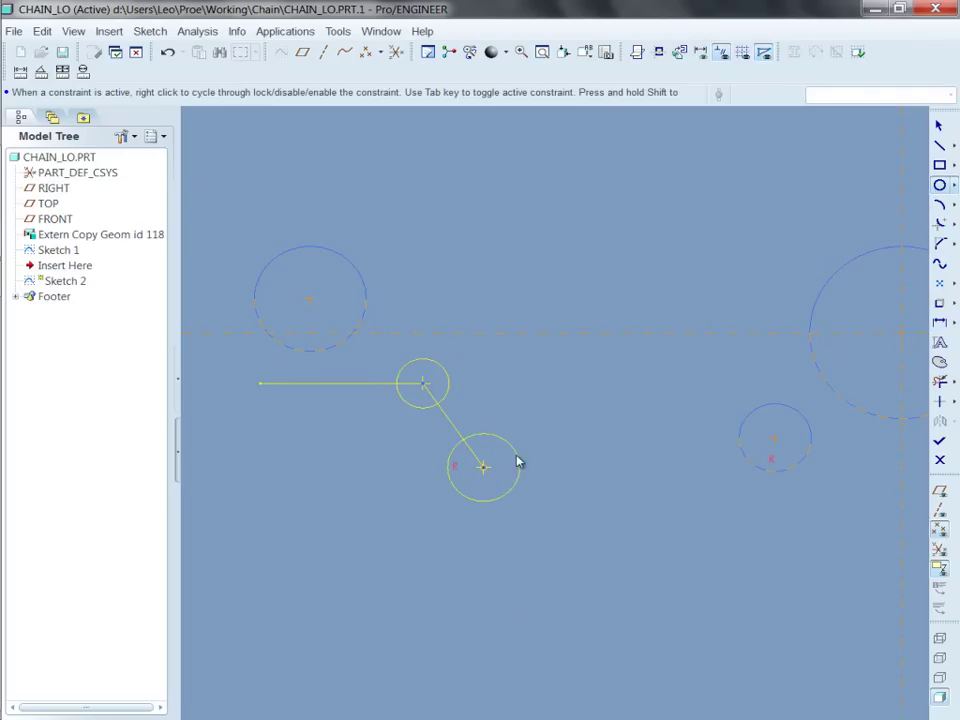
pyautogui.click(507, 462)
pyautogui.middleClick(531, 450)
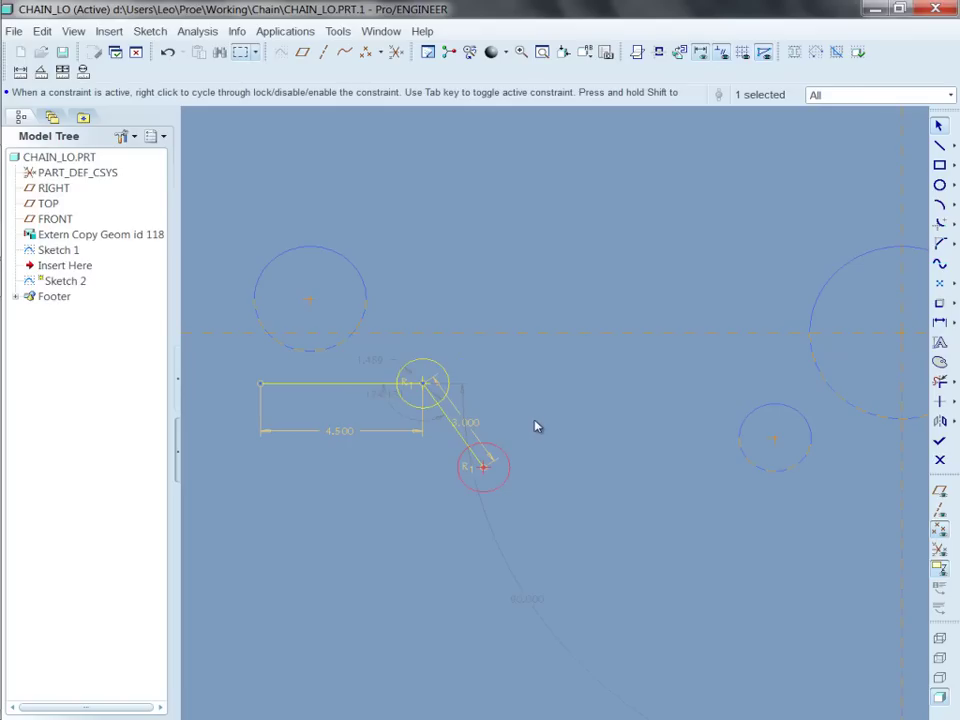
# Set the diameter of the two equal linkage circles to 1.75
pyautogui.doubleClick(372, 362)
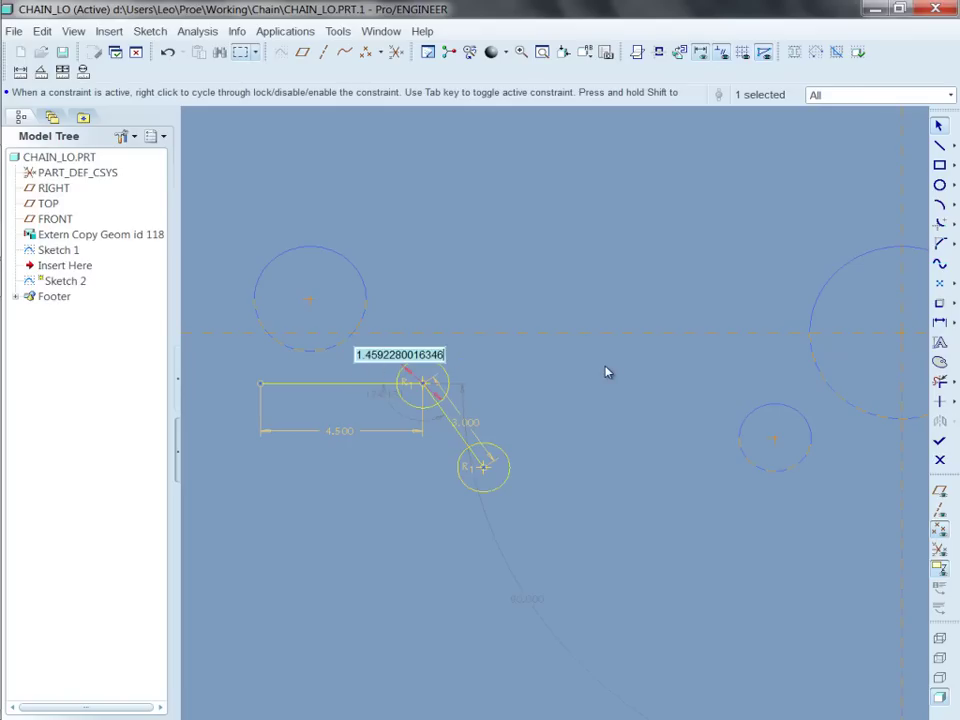
pyautogui.write('1.25')
pyautogui.press('Return')
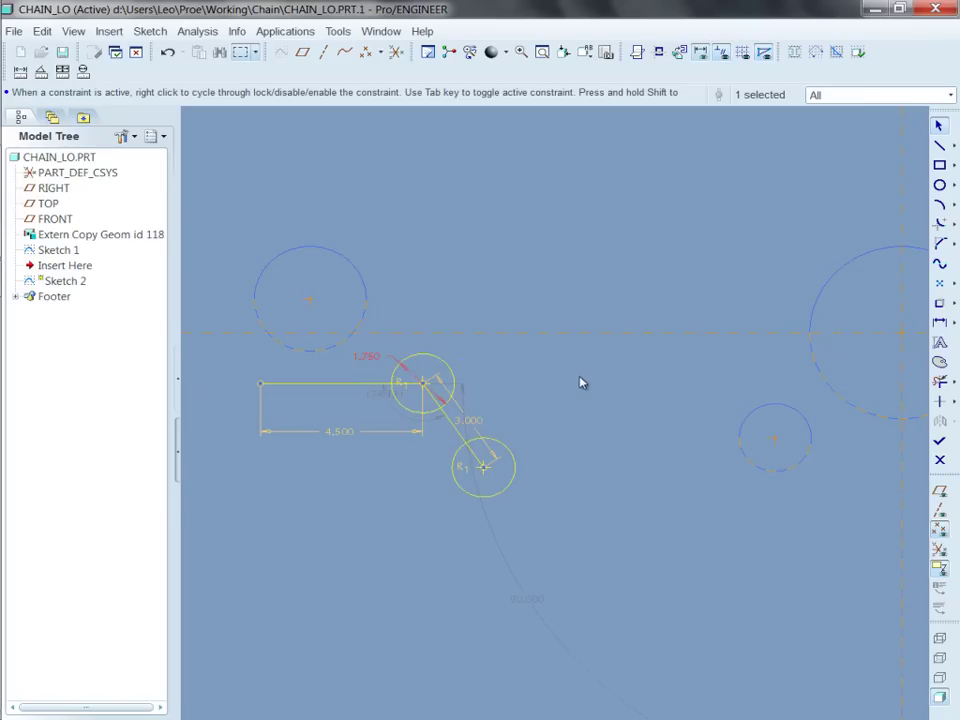
# Lock the 4.500 and 3.000 line length dimensions together with the 1.750 circle diameter dimension
pyautogui.click(346, 435)
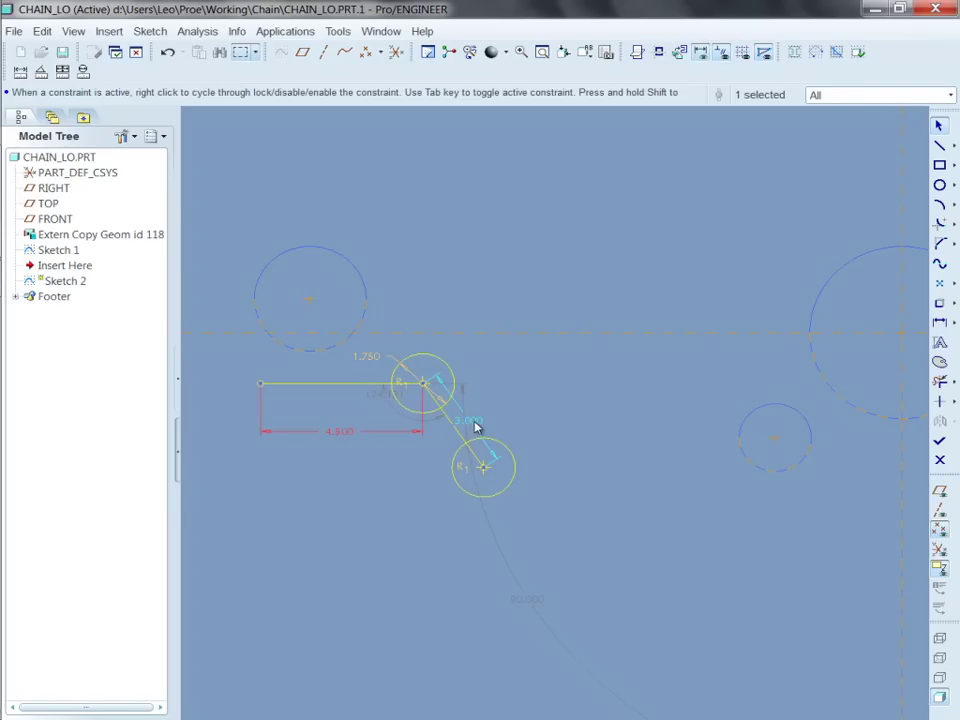
pyautogui.keyDown('ctrl'); pyautogui.click(476, 428); pyautogui.keyUp('ctrl')
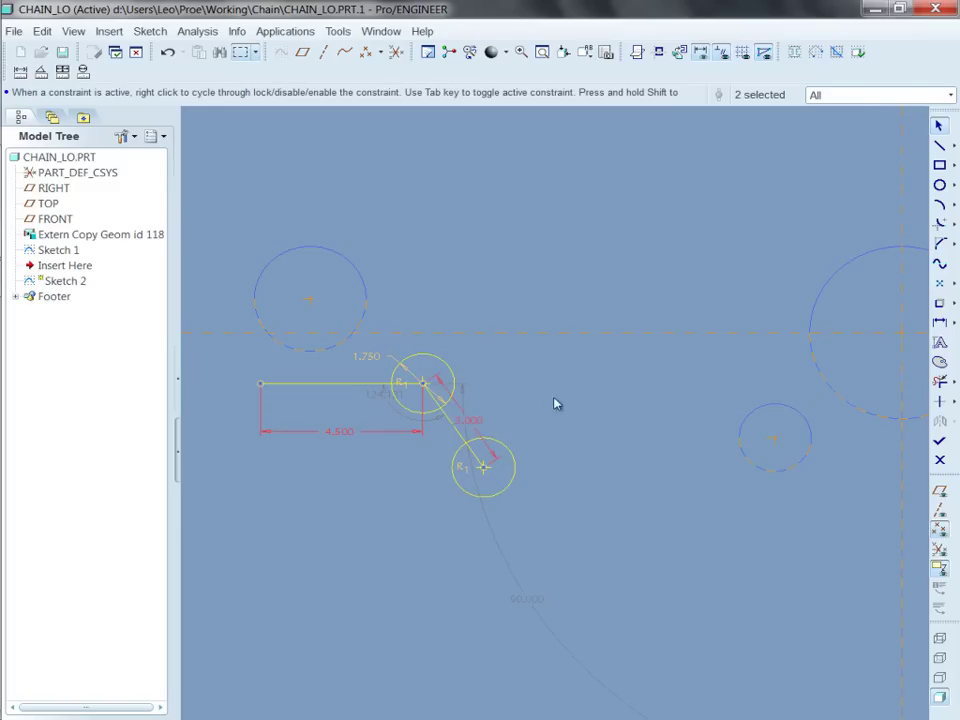
pyautogui.keyDown('ctrl'); pyautogui.click(370, 358); pyautogui.keyUp('ctrl')
pyautogui.rightClick(564, 388)
pyautogui.click(596, 442)
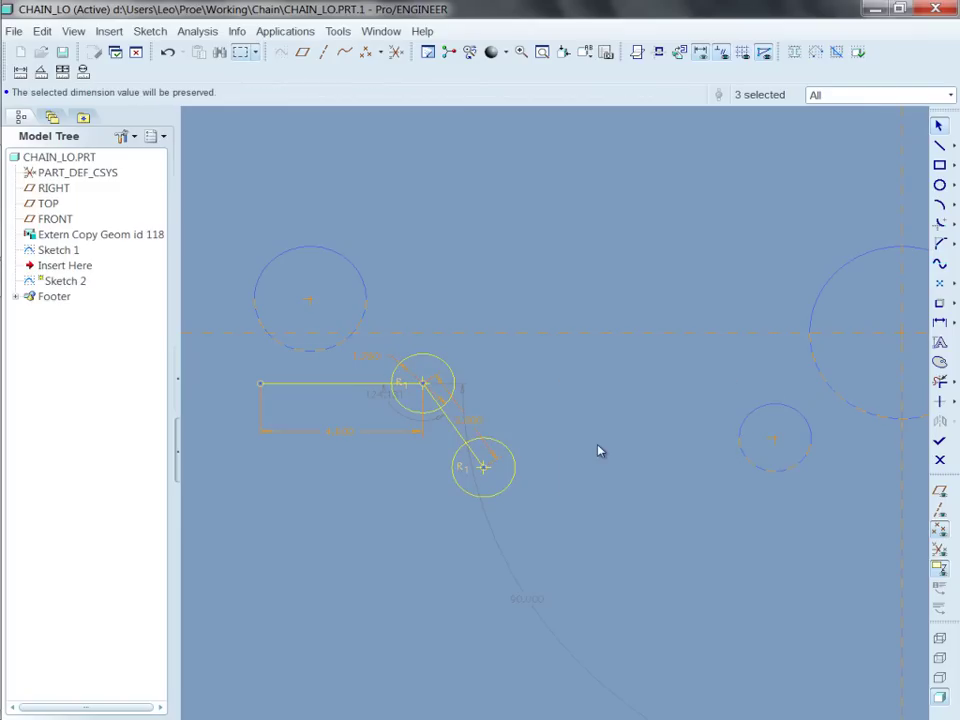
# Swing the linkage downward about PNT223 by repositioning its free end and middle joint, leaving the second line nearly vertical
pyautogui.moveTo(489, 471); pyautogui.dragTo(447, 501)
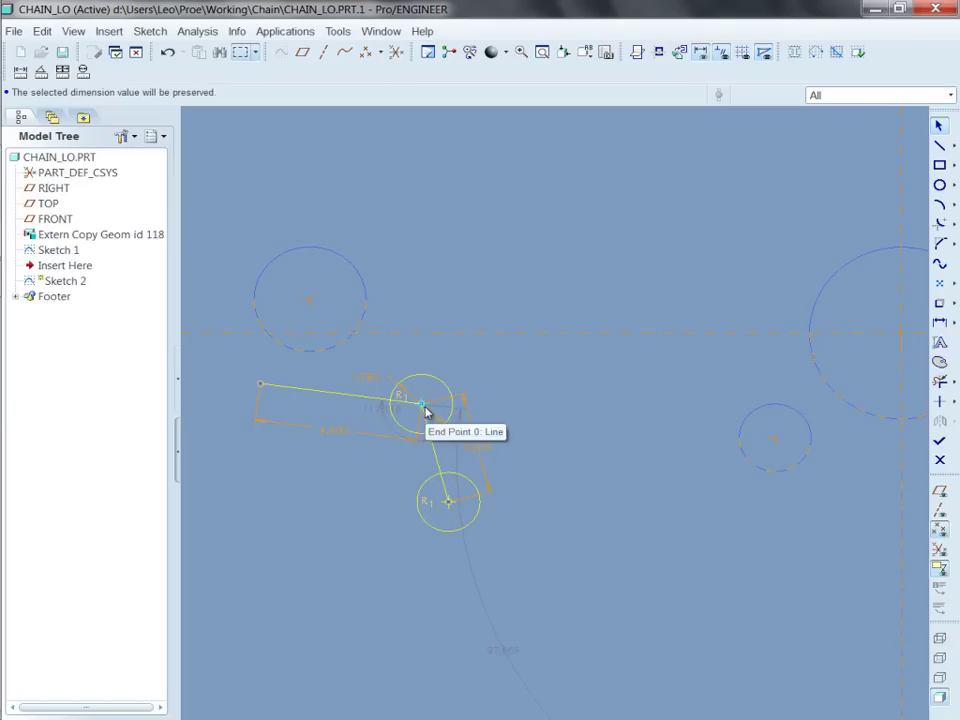
pyautogui.moveTo(423, 410)
pyautogui.mouseDown()
pyautogui.moveTo(416, 431)
pyautogui.moveTo(431, 431)
pyautogui.moveTo(420, 433)
pyautogui.mouseUp()
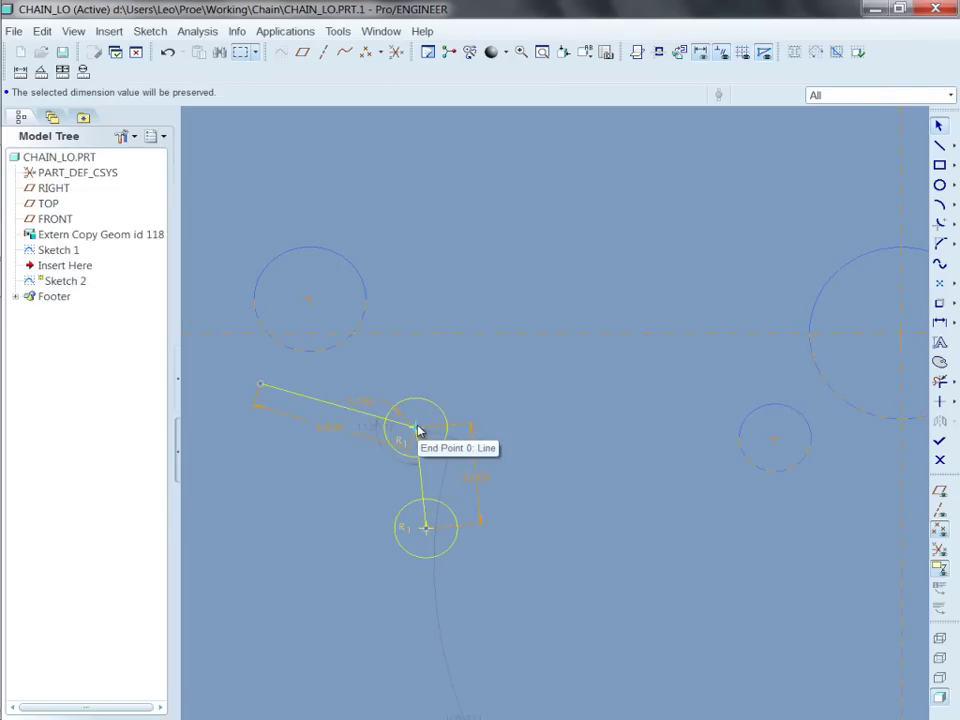